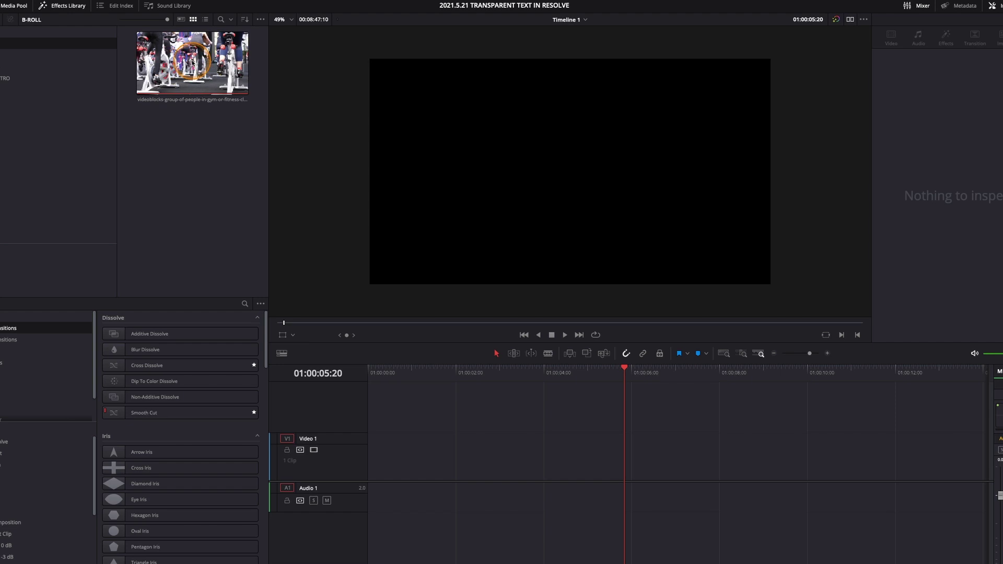
# Place the cycling clip on Video 1 and convert it into Fusion Clip 1.
pyautogui.moveTo(192, 62); pyautogui.dragTo(364, 476)
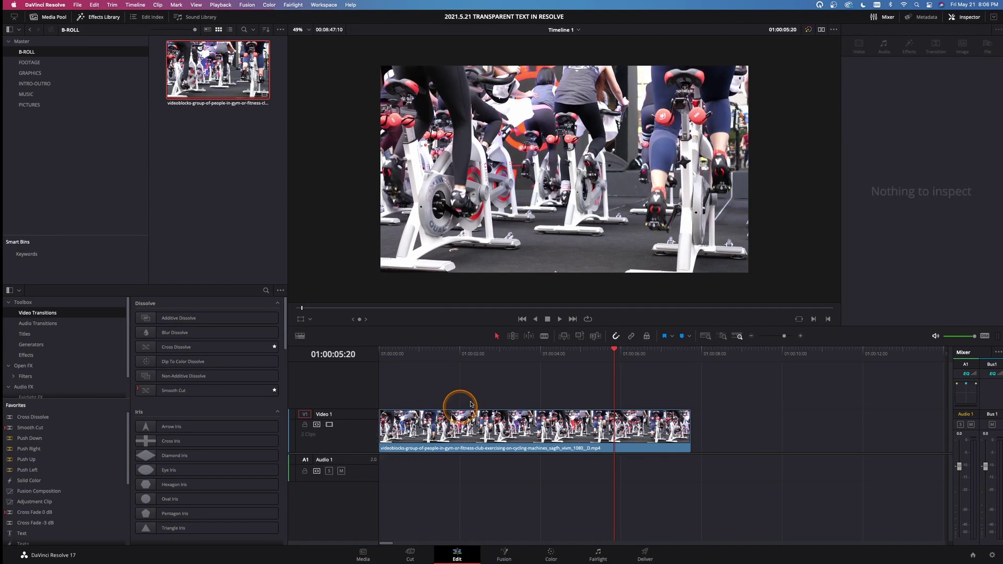
pyautogui.moveTo(504, 353); pyautogui.dragTo(611, 356)
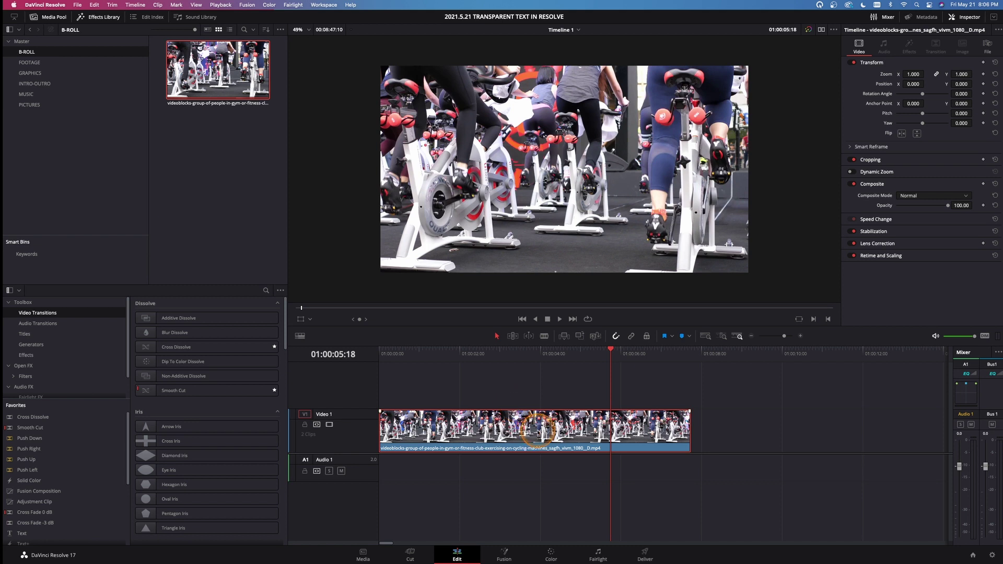
pyautogui.rightClick(539, 432)
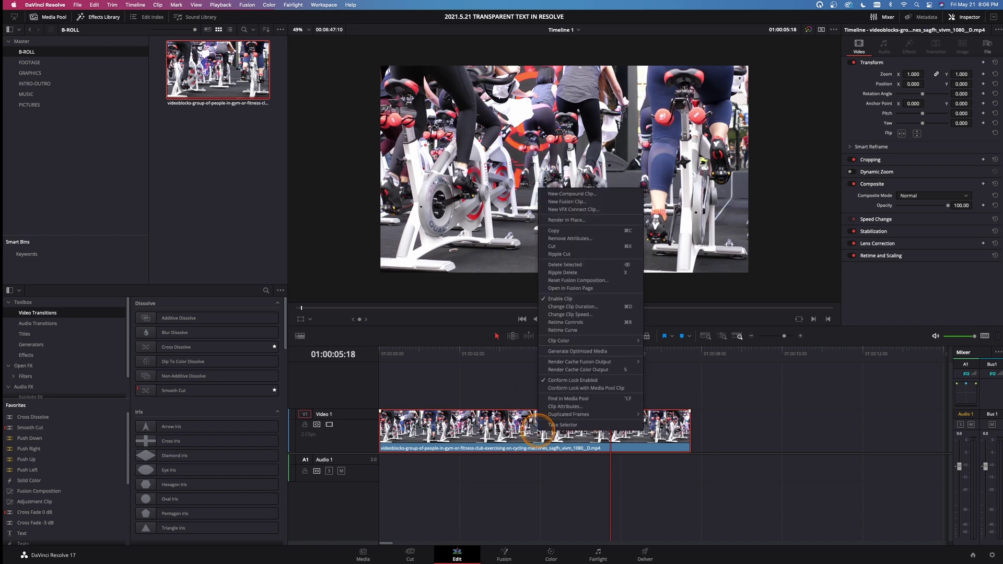
pyautogui.click(566, 202)
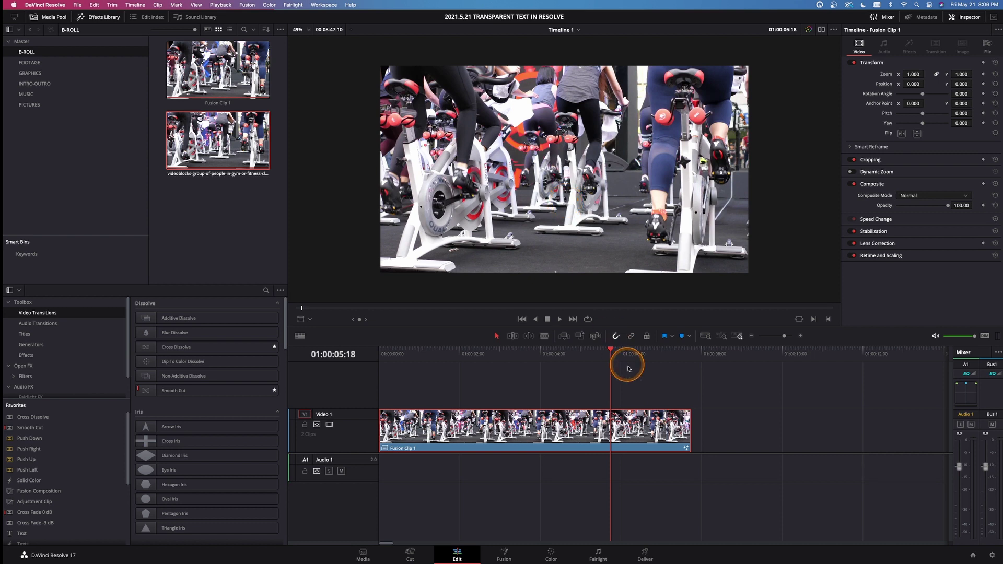
pyautogui.moveTo(602, 358); pyautogui.dragTo(561, 355)
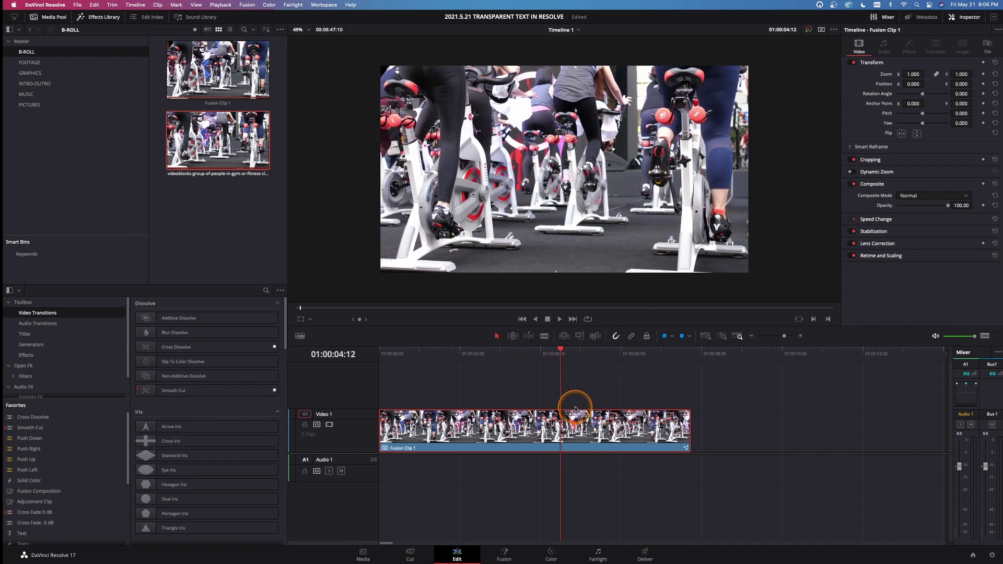
# On the Fusion page, spread MediaIn1 and MediaOut1 apart and set viewer zoom to 50%.
pyautogui.click(505, 555)
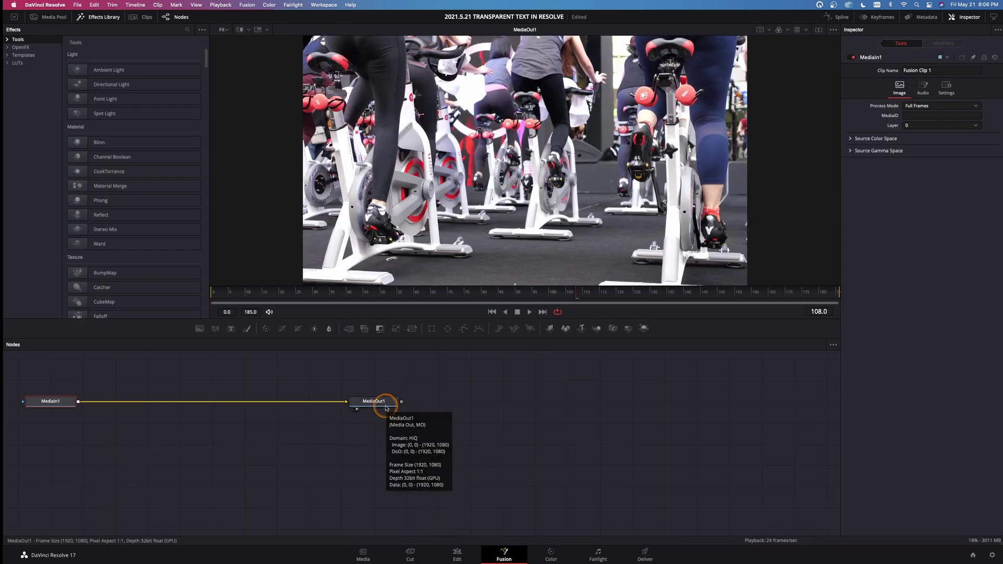
pyautogui.moveTo(387, 408); pyautogui.dragTo(751, 492)
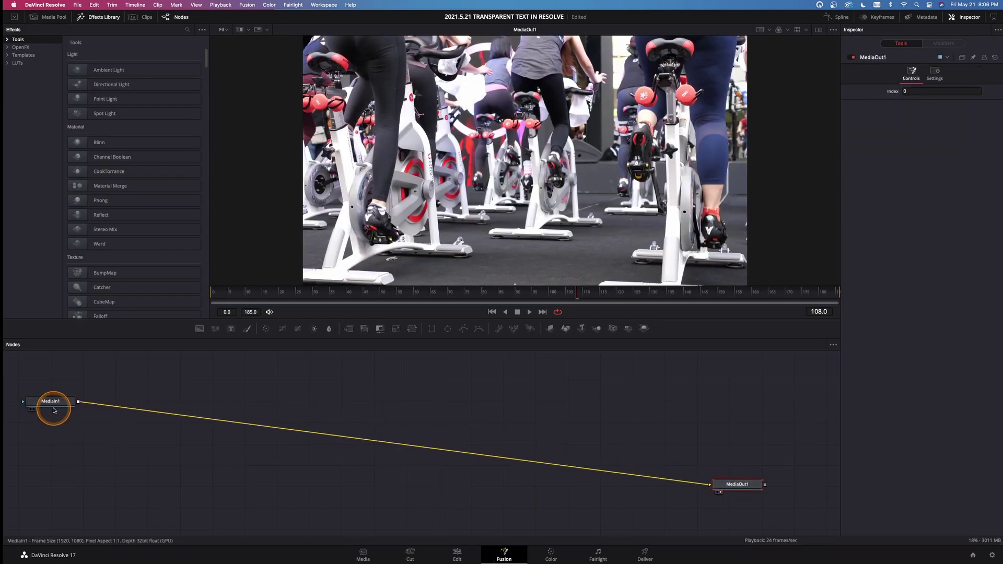
pyautogui.moveTo(50, 402); pyautogui.dragTo(251, 495)
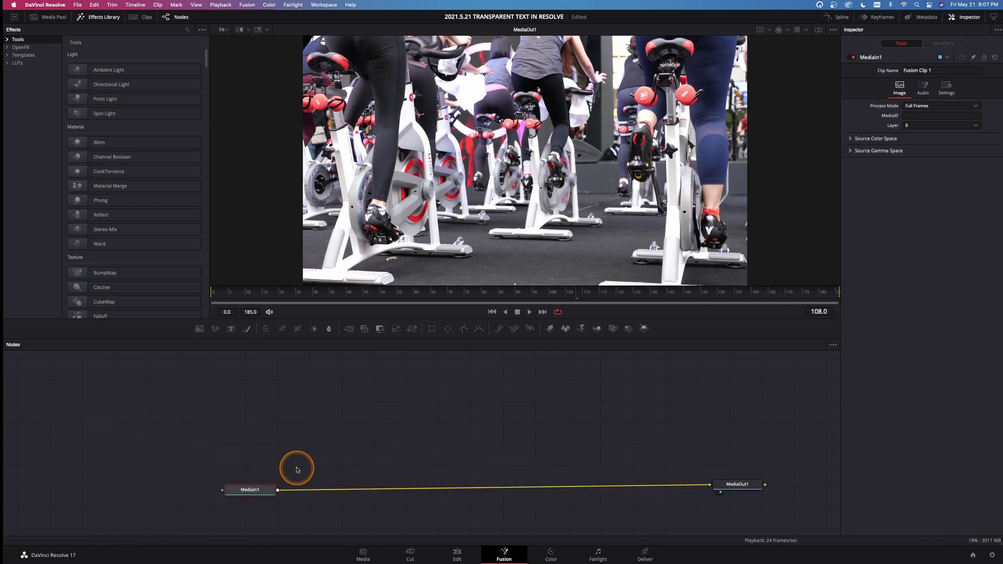
pyautogui.click(139, 24)
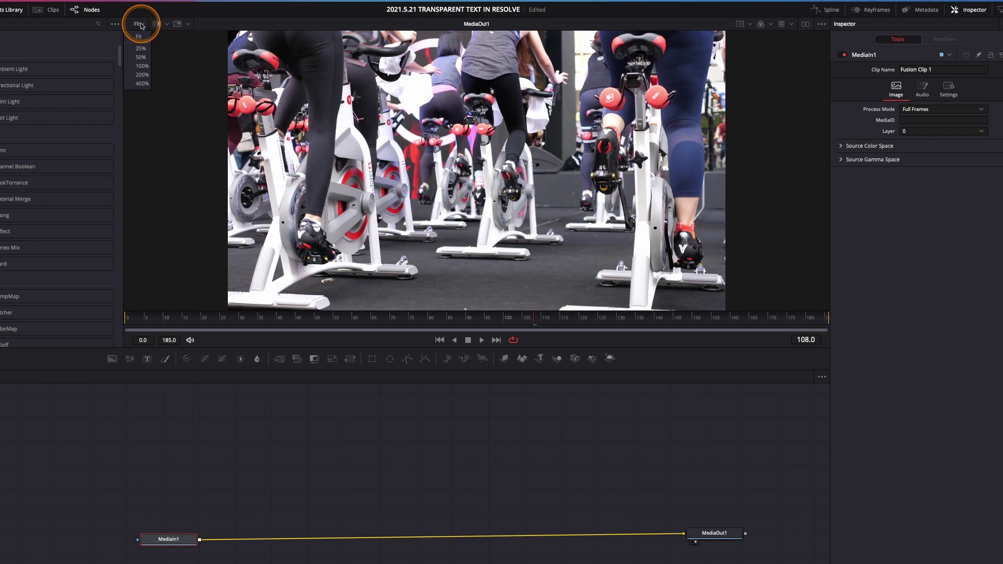
pyautogui.click(141, 57)
pyautogui.click(455, 408)
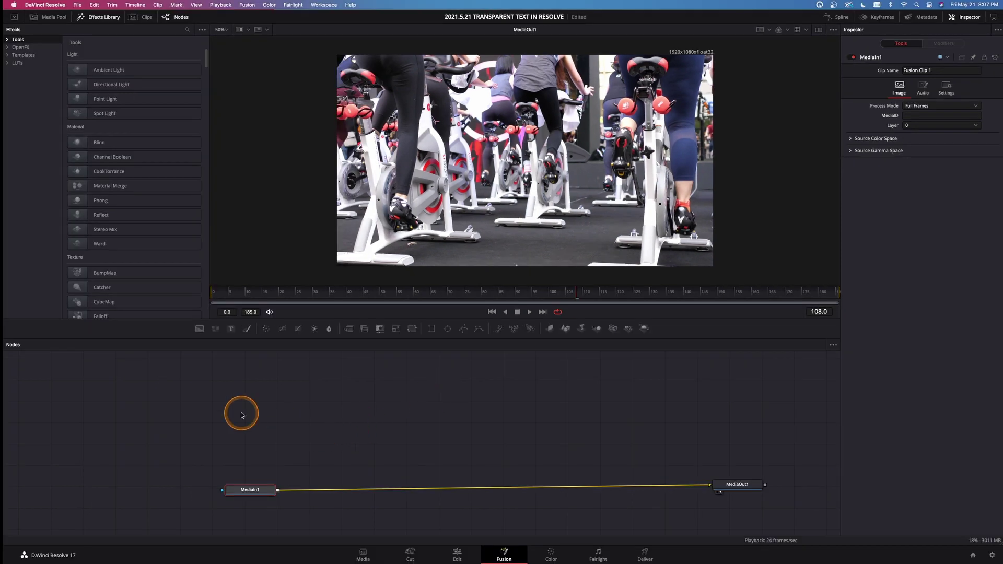
# Add Background1, merge it over the footage via Merge1, and mask it with a rectangle.
pyautogui.moveTo(200, 330); pyautogui.dragTo(415, 448)
pyautogui.moveTo(339, 461); pyautogui.dragTo(277, 492)
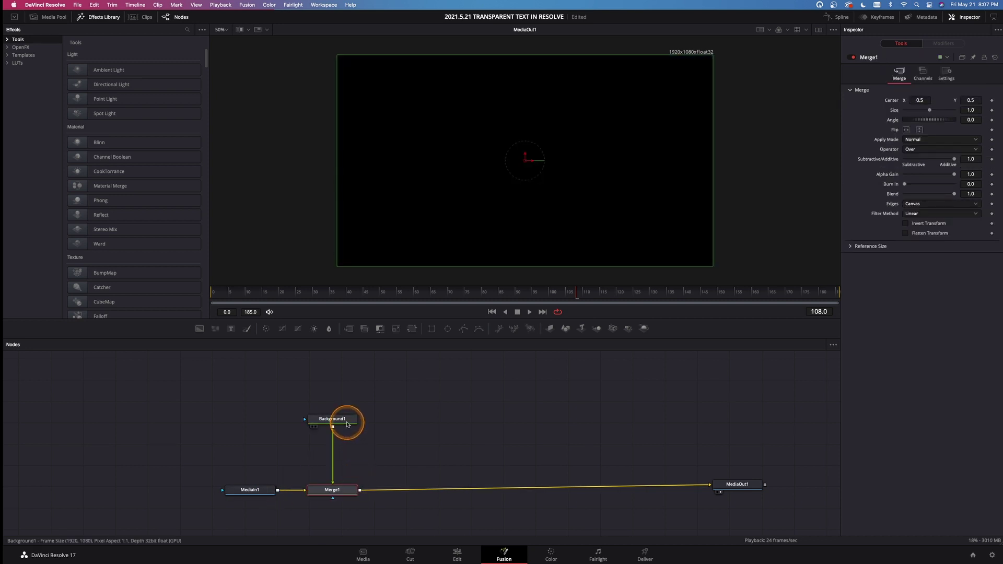
pyautogui.moveTo(347, 418); pyautogui.dragTo(346, 429)
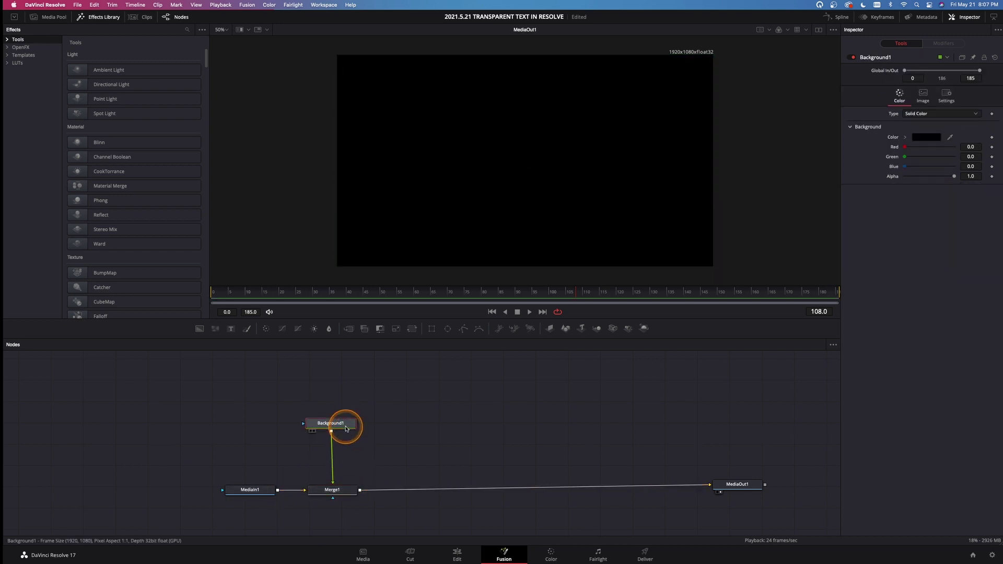
pyautogui.click(434, 332)
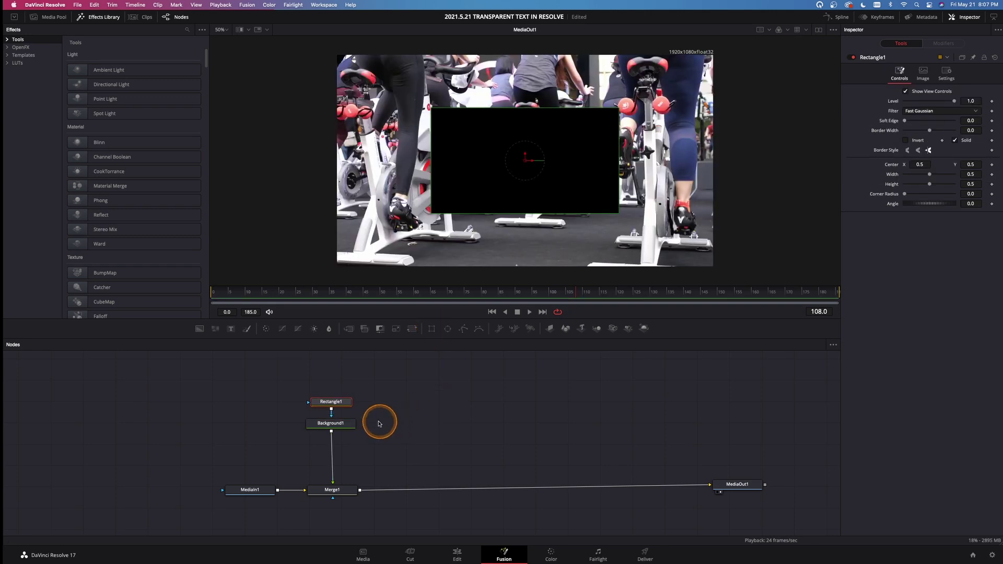
# Set Background1's colour to white.
pyautogui.click(351, 427)
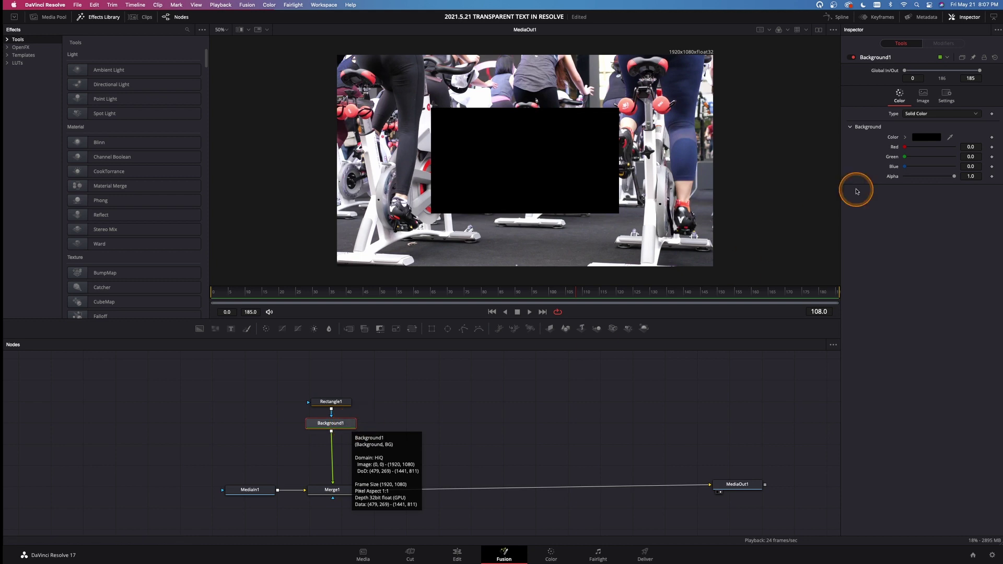
pyautogui.click(928, 138)
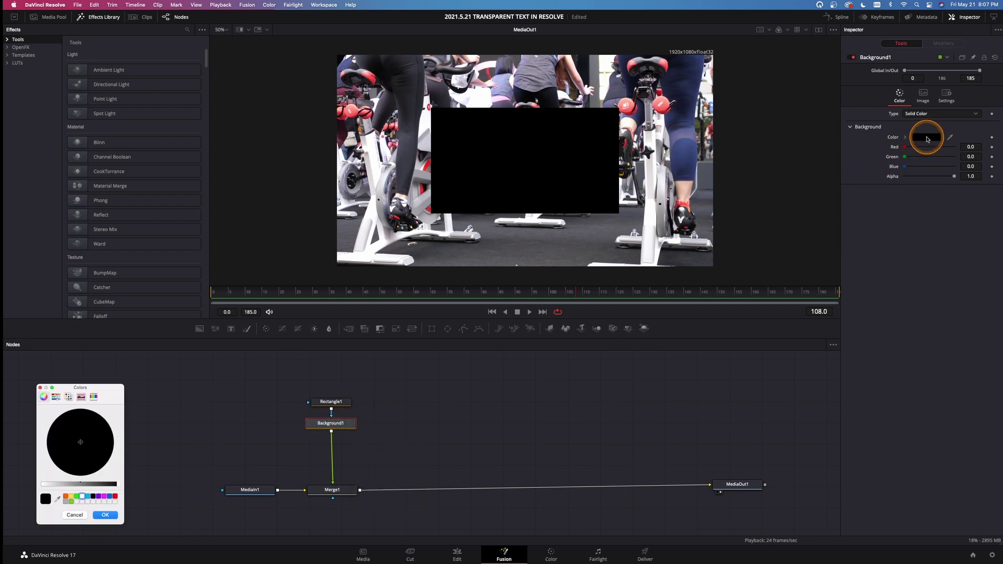
pyautogui.click(82, 497)
pyautogui.click(104, 516)
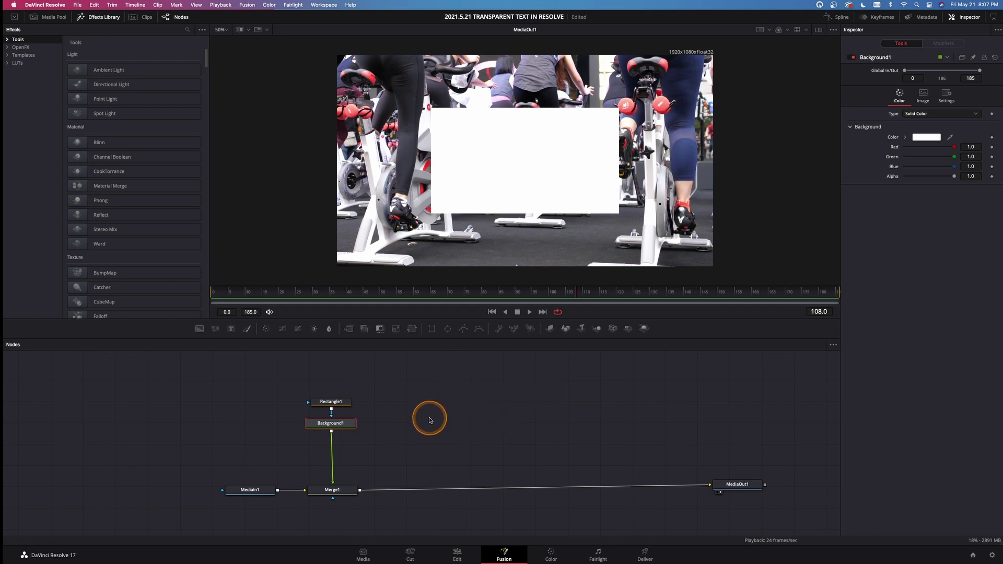
# Make Rectangle1 a non-solid outline with 0.01 border width, then add a second Background node.
pyautogui.click(331, 402)
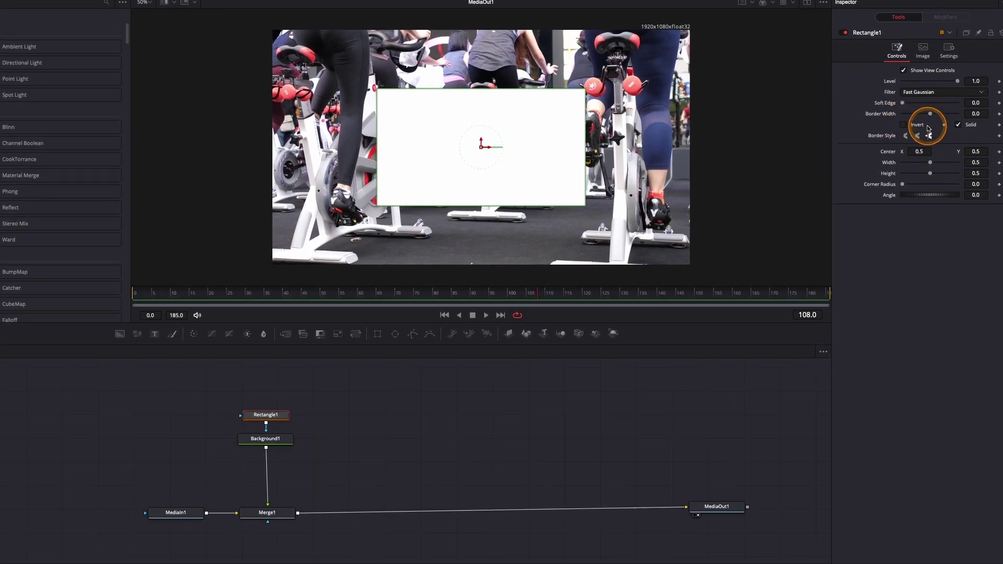
pyautogui.click(959, 125)
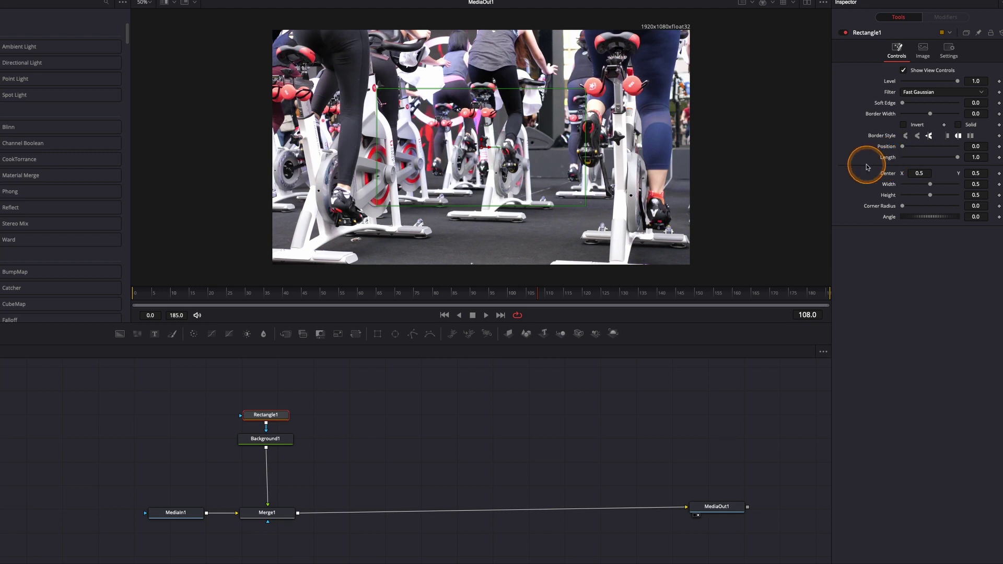
pyautogui.moveTo(931, 118); pyautogui.dragTo(933, 116)
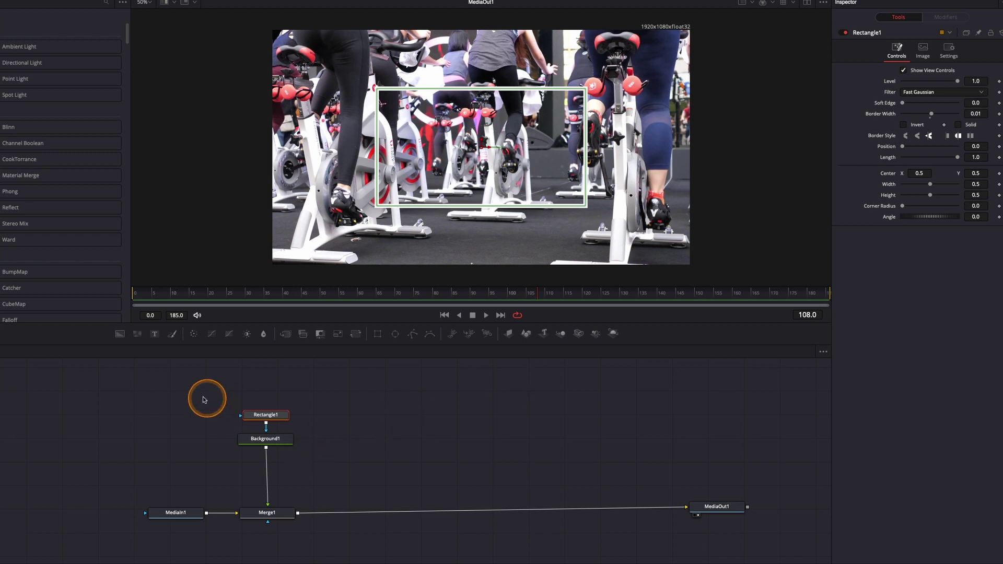
pyautogui.moveTo(121, 334); pyautogui.dragTo(266, 449)
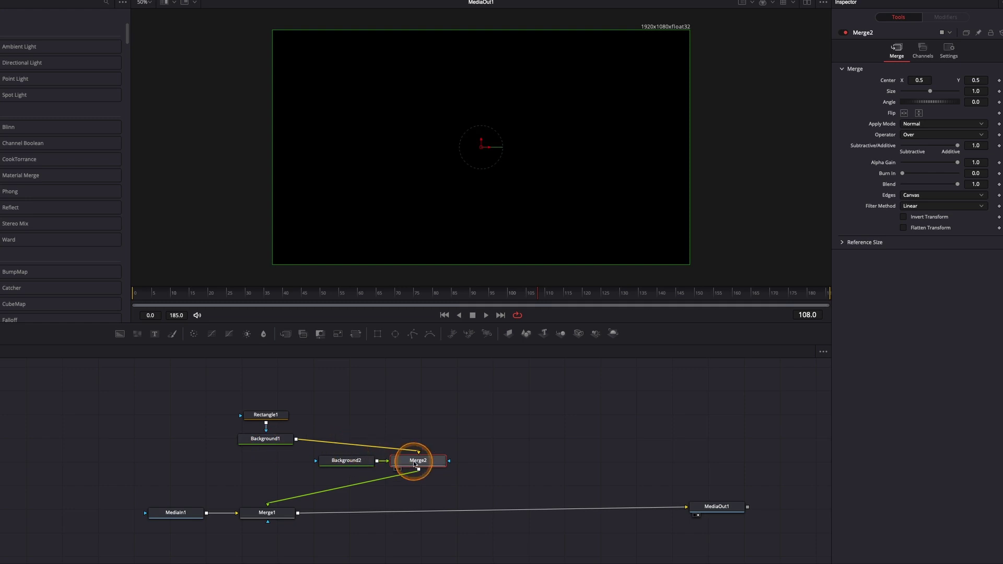
# Join Background2 through Merge2, add Rectangle2, and use it as Merge2's mask.
pyautogui.moveTo(420, 464); pyautogui.dragTo(269, 465)
pyautogui.moveTo(358, 464); pyautogui.dragTo(385, 466)
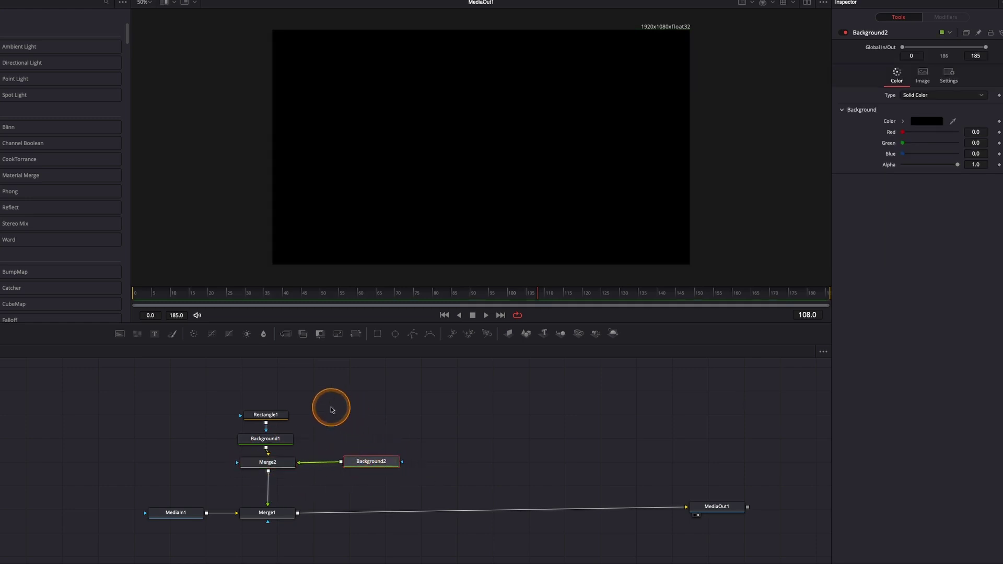
pyautogui.moveTo(376, 335); pyautogui.dragTo(168, 465)
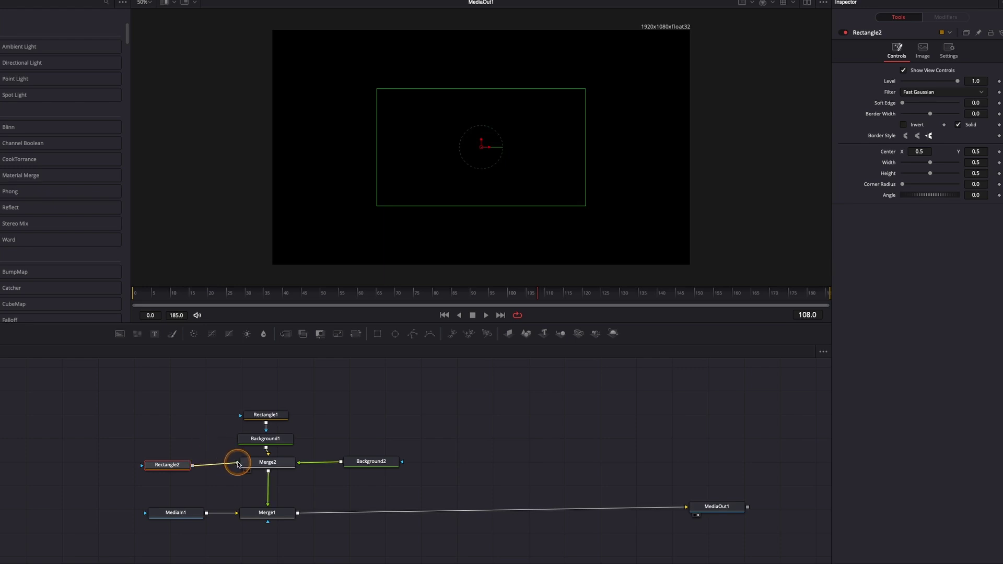
pyautogui.moveTo(238, 464); pyautogui.dragTo(238, 465)
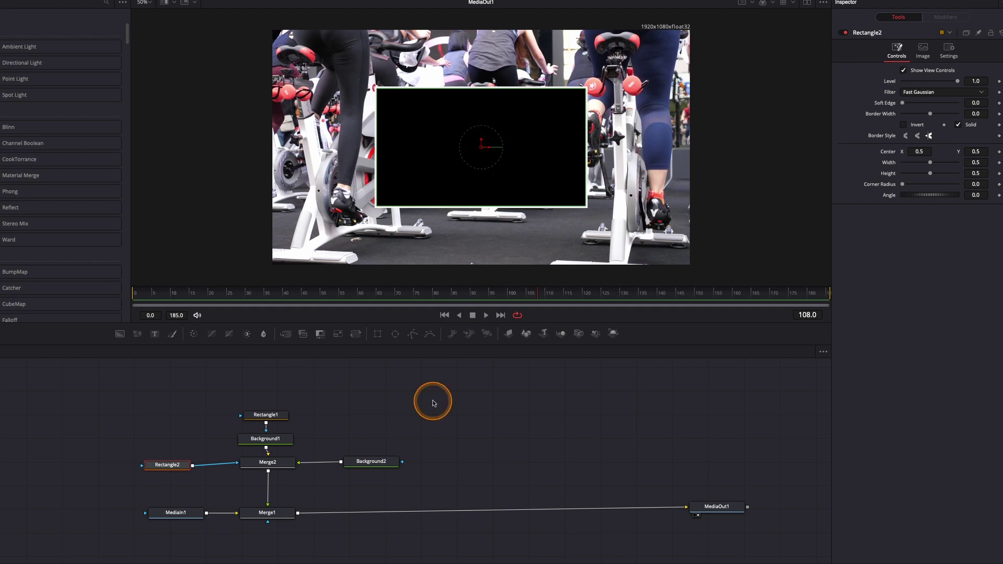
# Make Background2 white and shrink Rectangle2 to width 0.475, height 0.462962.
pyautogui.click(382, 465)
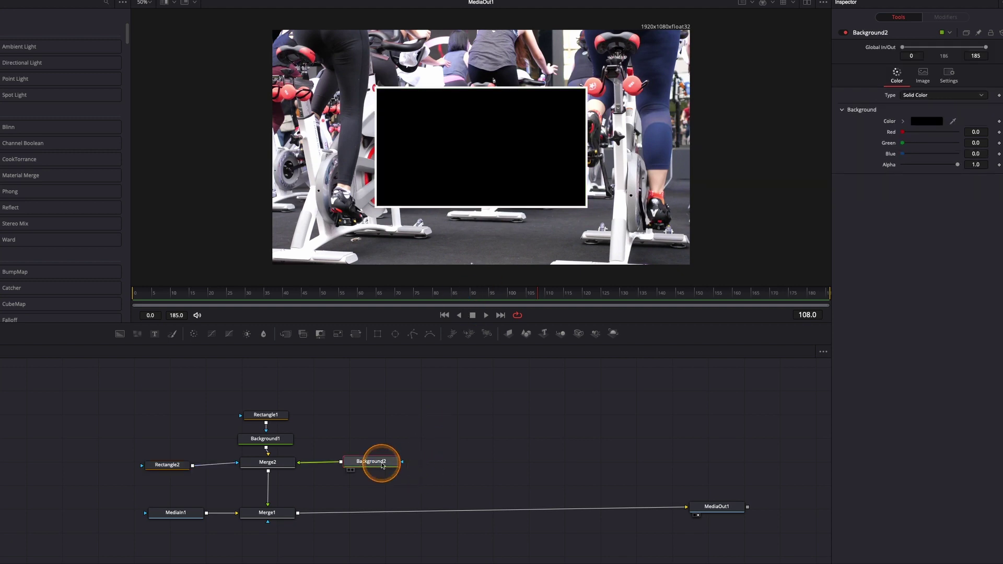
pyautogui.click(925, 120)
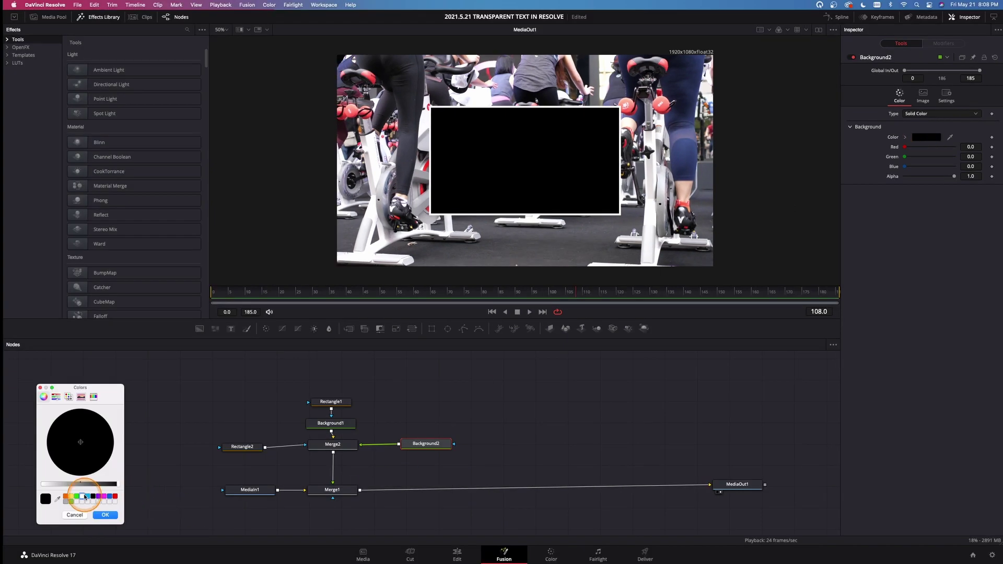
pyautogui.click(84, 497)
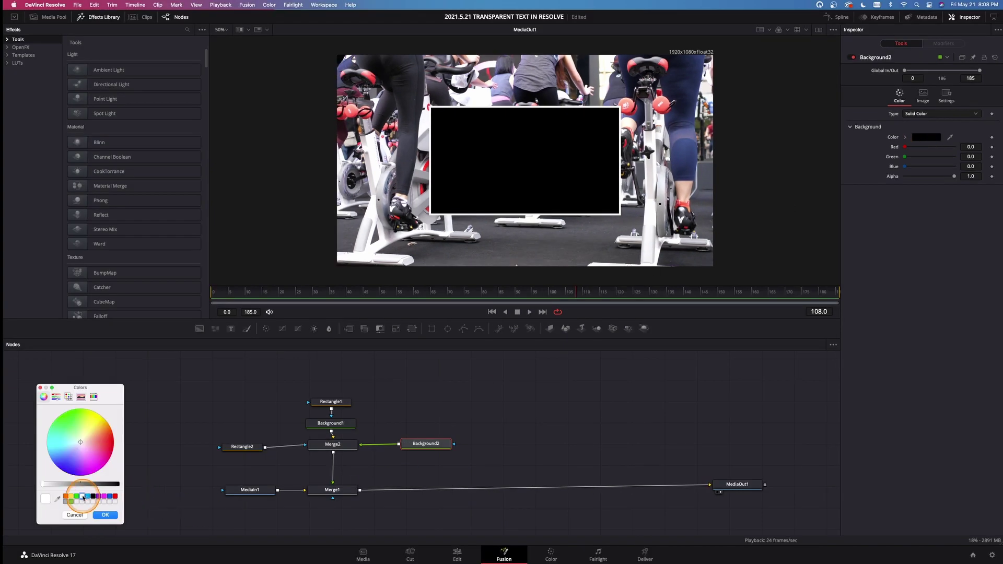
pyautogui.click(104, 516)
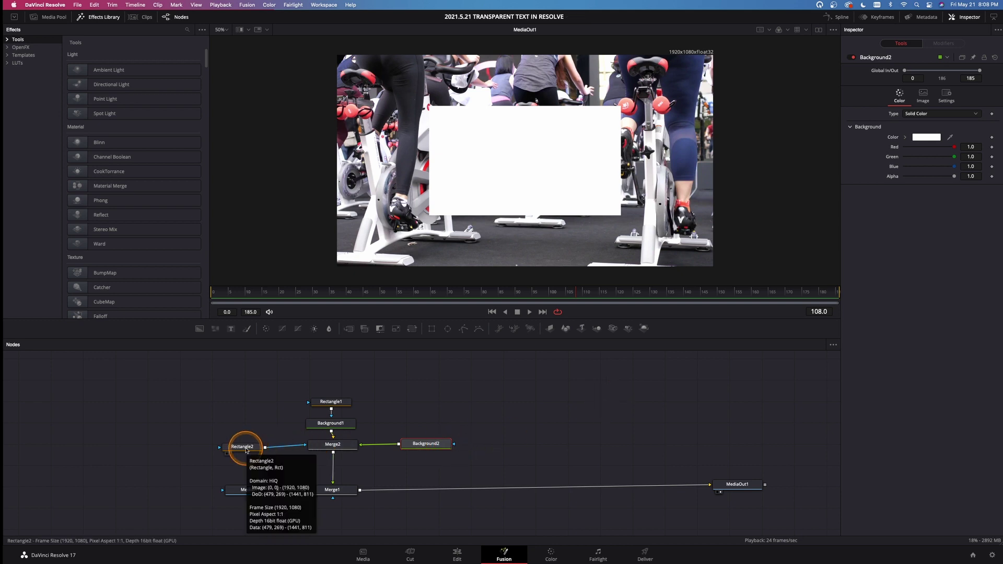
pyautogui.click(246, 450)
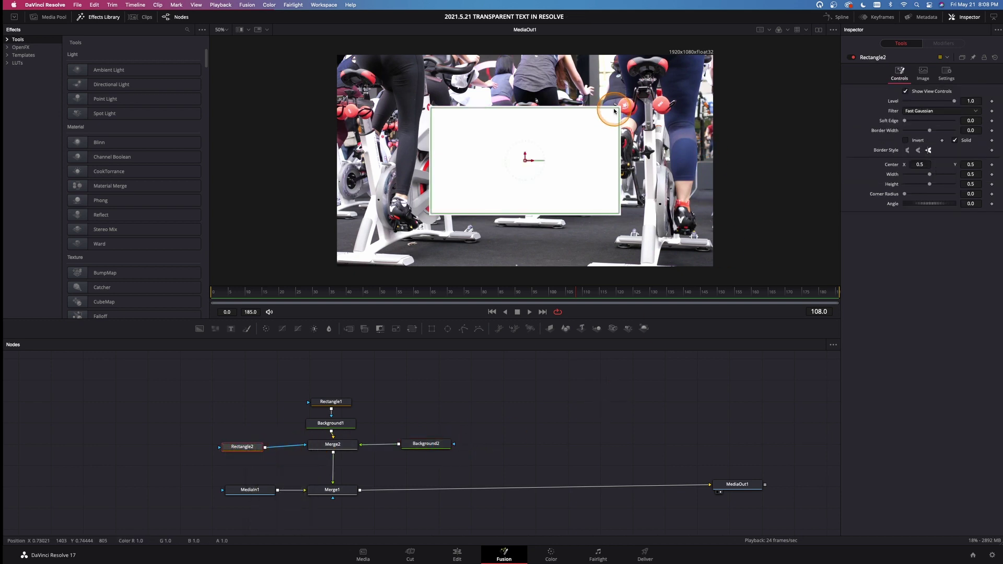
pyautogui.moveTo(619, 109)
pyautogui.mouseDown()
pyautogui.moveTo(606, 117)
pyautogui.moveTo(615, 113)
pyautogui.mouseUp()
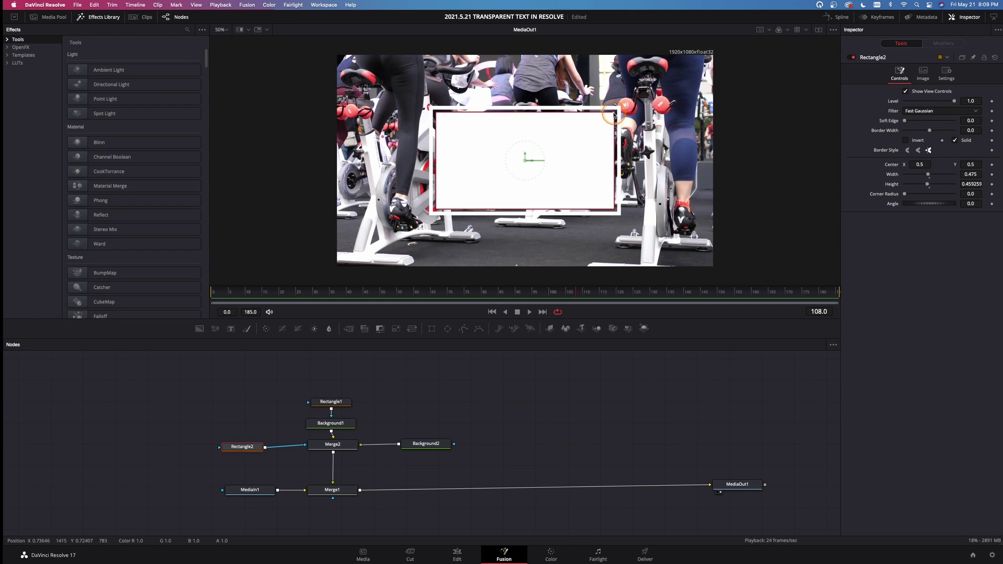
# Add a Text1 node masking Background2 that reads FITNESS at size 0.1654.
pyautogui.click(547, 407)
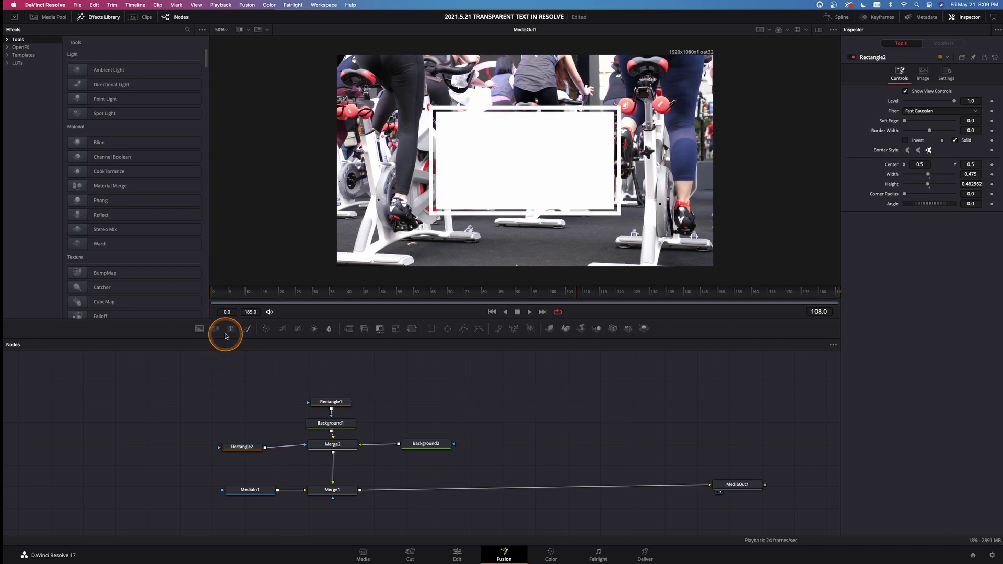
pyautogui.moveTo(230, 330); pyautogui.dragTo(557, 426)
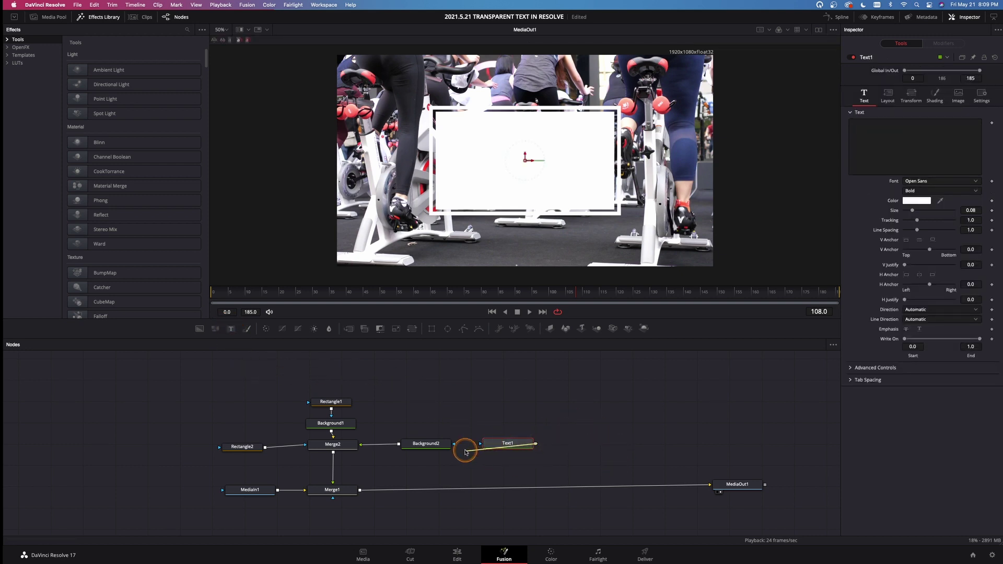
pyautogui.moveTo(464, 452); pyautogui.dragTo(454, 447)
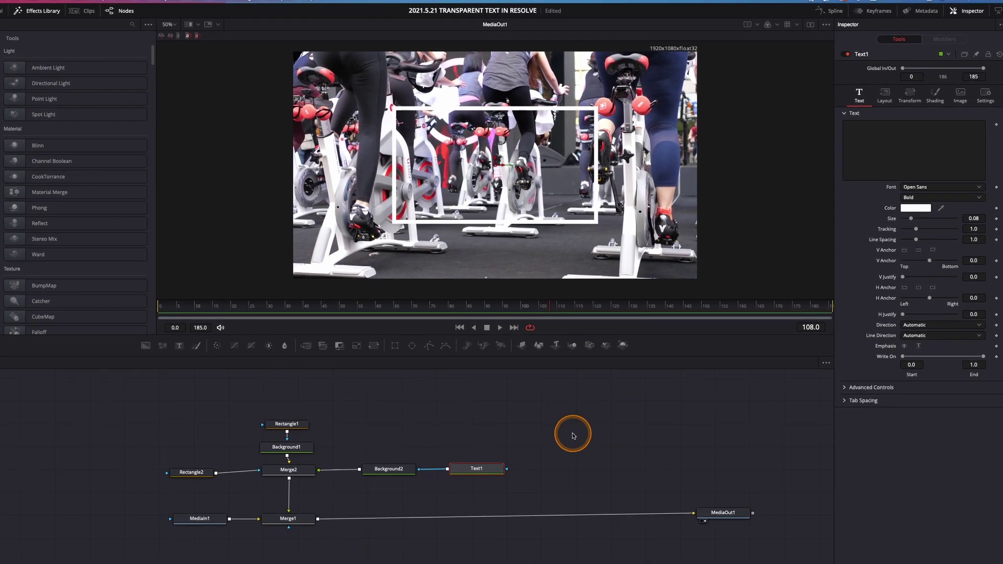
pyautogui.write('FITNESS')
pyautogui.click(872, 201)
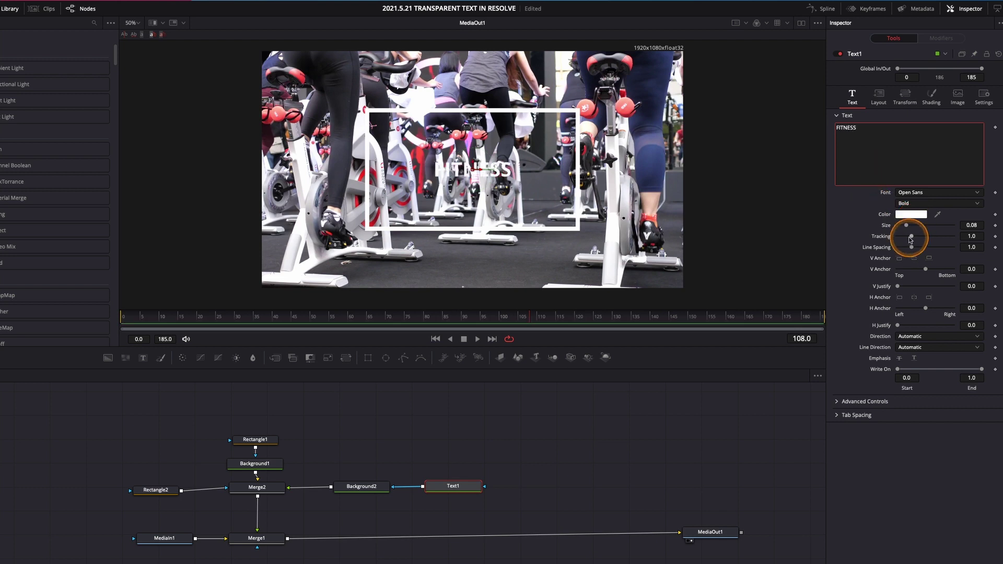
pyautogui.moveTo(907, 225); pyautogui.dragTo(916, 228)
pyautogui.click(860, 285)
pyautogui.click(612, 422)
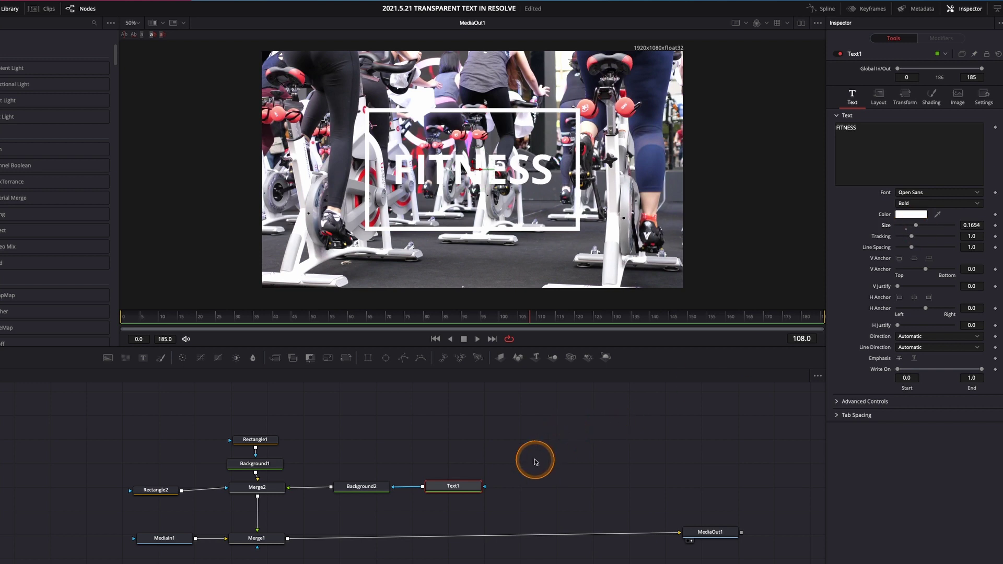
# Invert Background2's mask so FITNESS cuts through the white box.
pyautogui.click(365, 493)
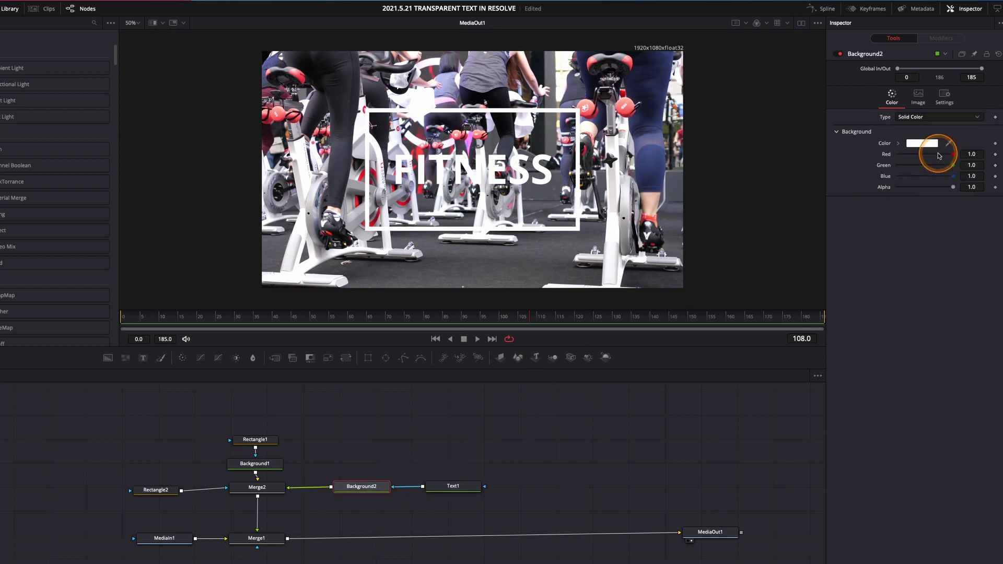
pyautogui.click(951, 104)
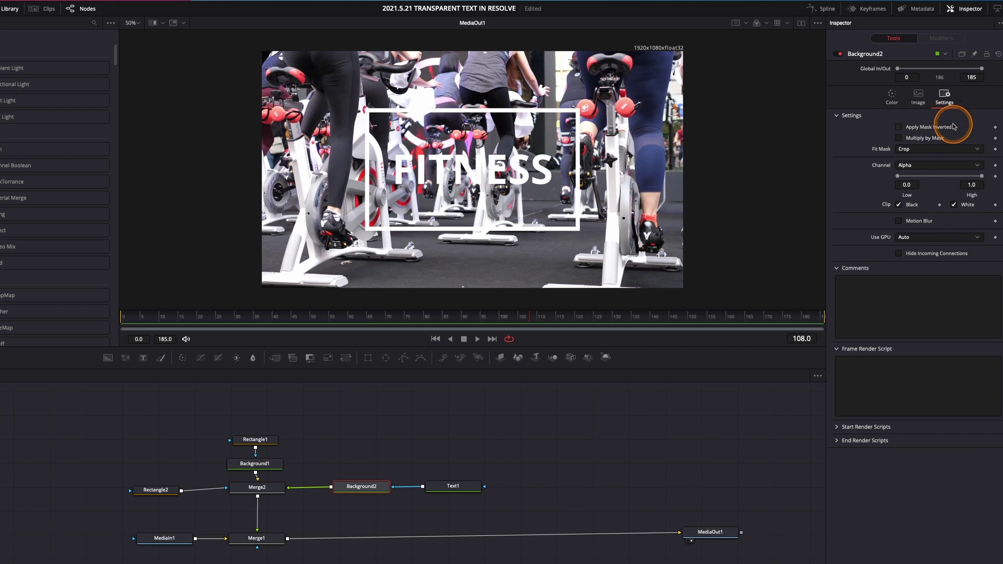
pyautogui.click(899, 127)
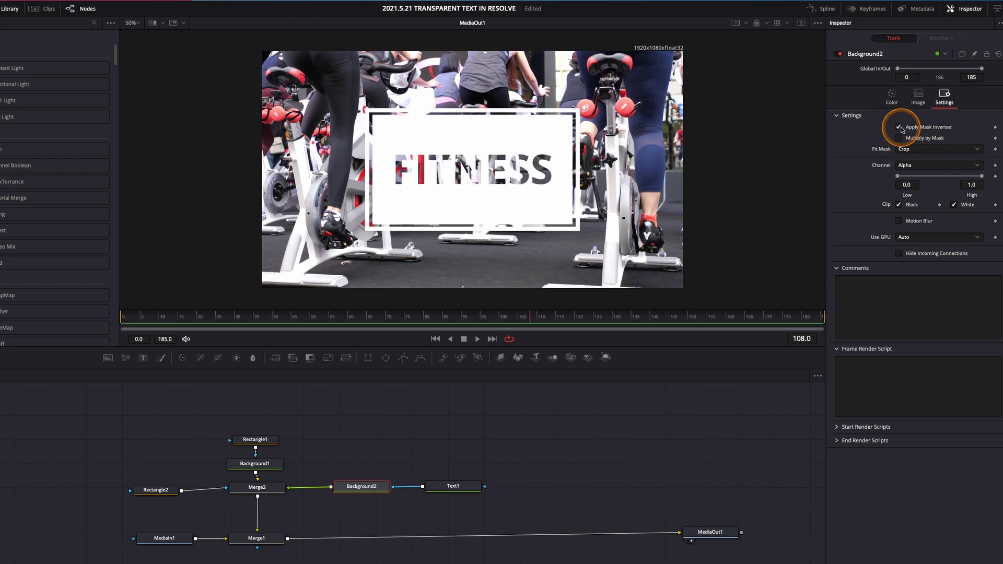
# Set Text1's size to 0.188 and preview playback from the start.
pyautogui.click(461, 490)
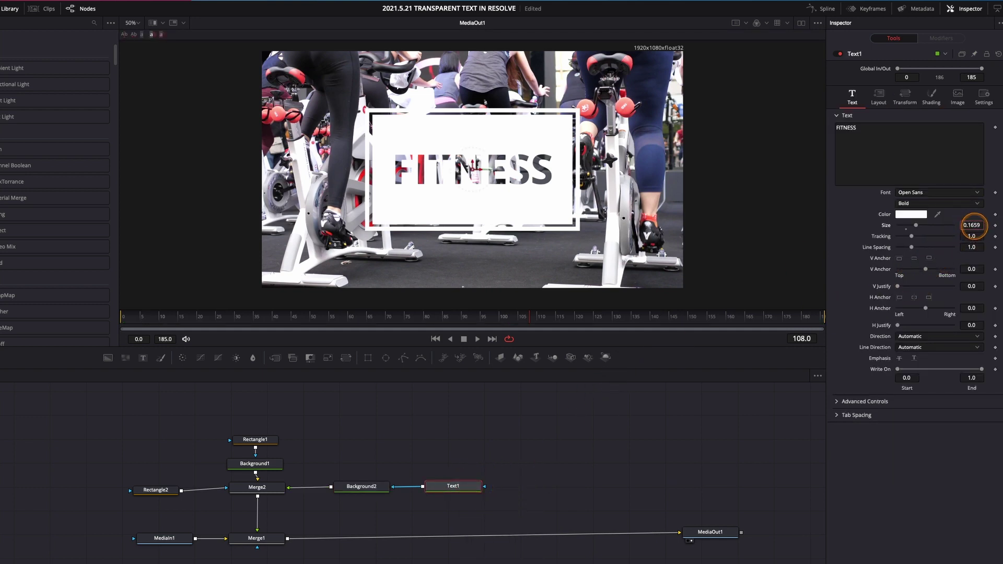
pyautogui.click(973, 225)
pyautogui.write('0.1788')
pyautogui.press('Return')
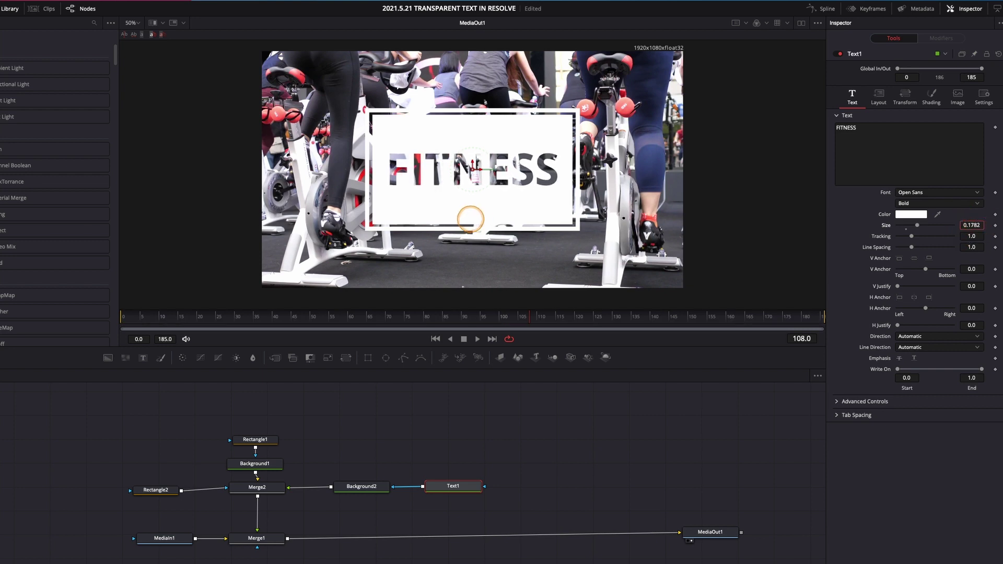
pyautogui.press('Return')
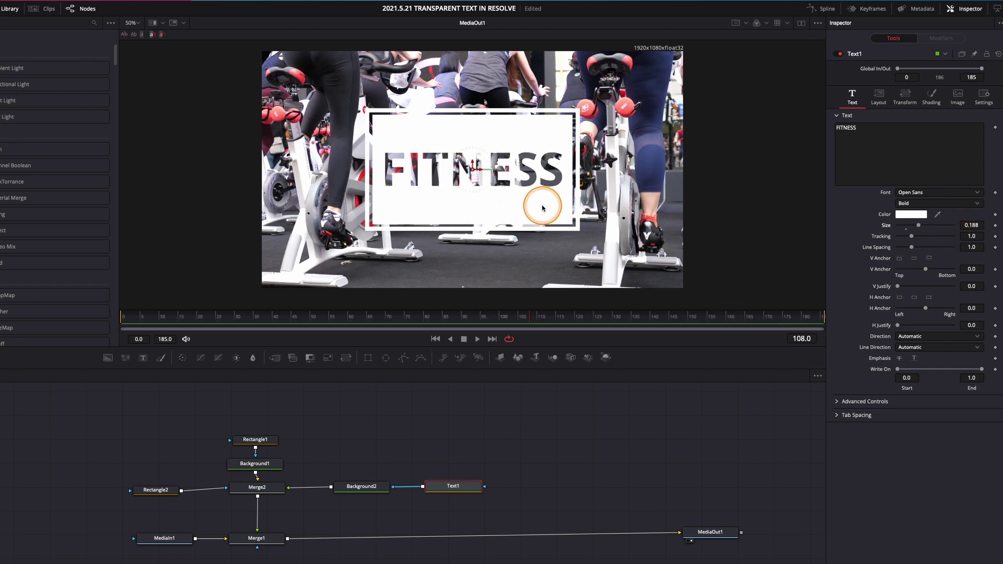
pyautogui.moveTo(515, 316); pyautogui.dragTo(156, 319)
pyautogui.press('space')
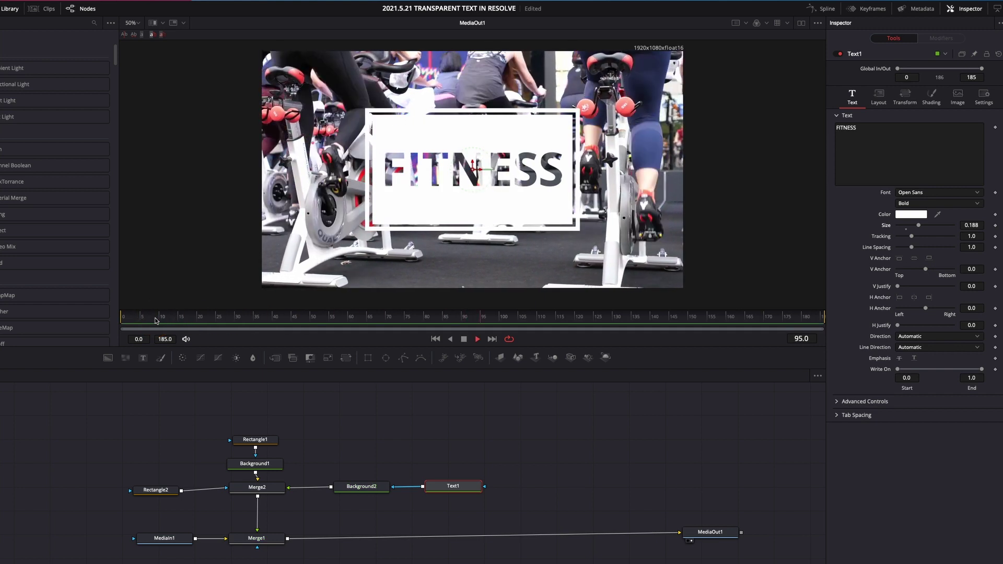
pyautogui.press('space')
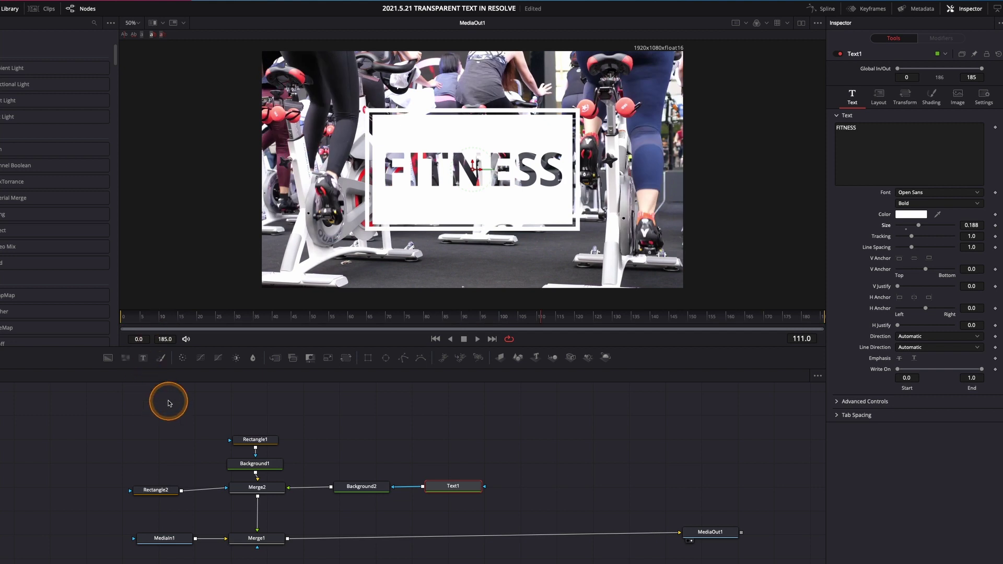
# Move the six title nodes higher in the node graph.
pyautogui.moveTo(506, 511); pyautogui.dragTo(167, 444)
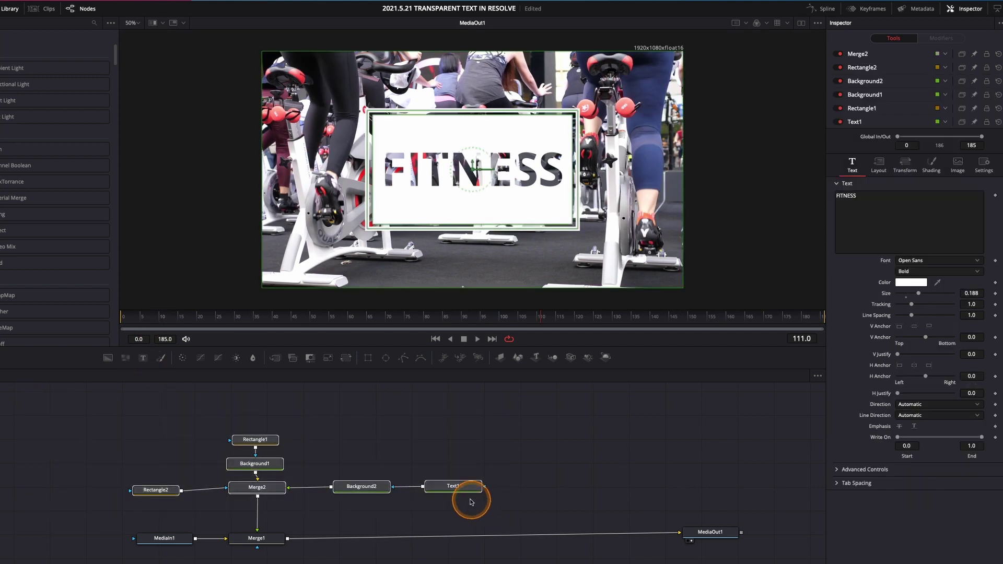
pyautogui.moveTo(462, 489); pyautogui.dragTo(460, 443)
pyautogui.click(422, 490)
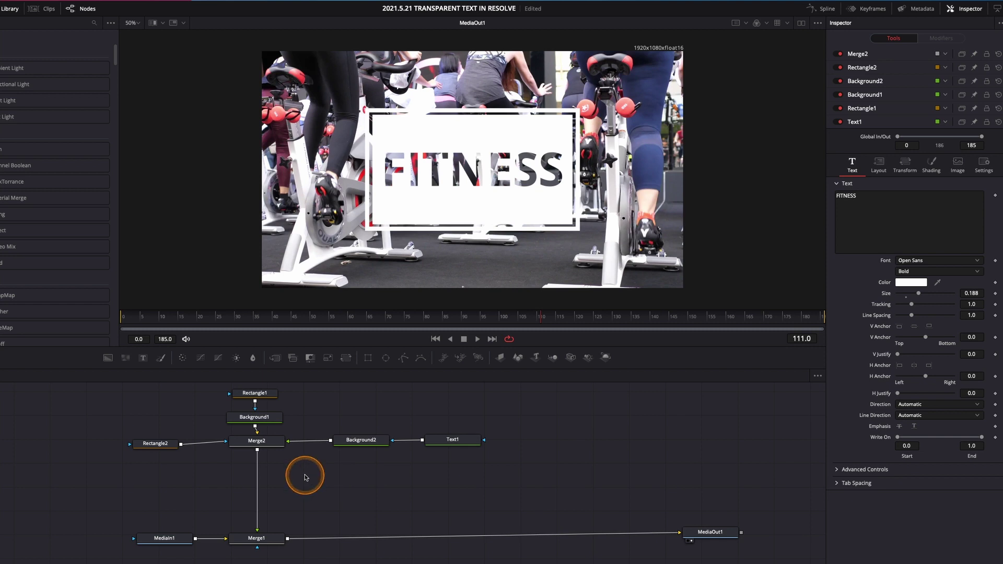
# Insert Drop Shadow between Merge2 and Merge1 with strength 0.843 and distance 0.0189.
pyautogui.hotkey('shift', 'space')
pyautogui.write('drop')
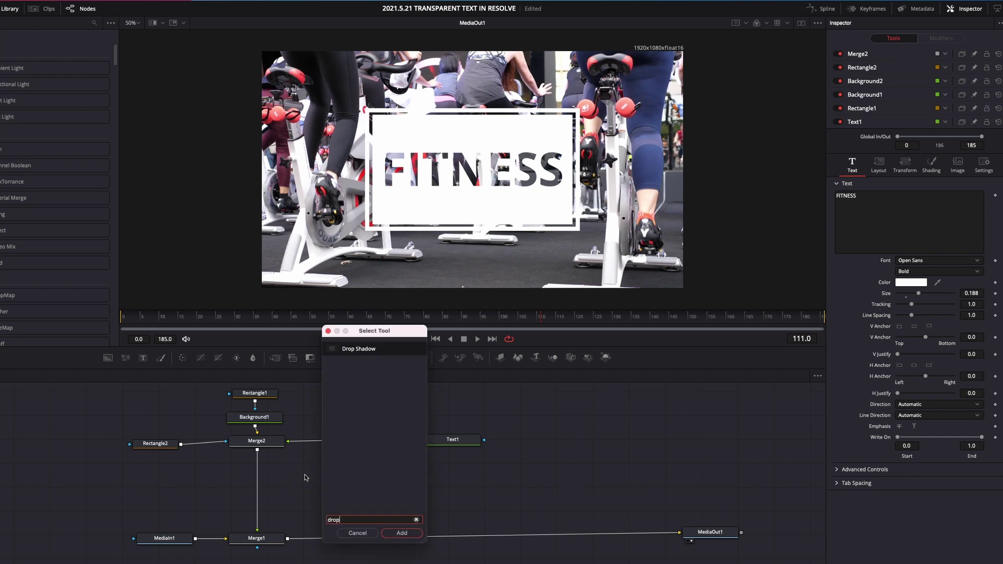
pyautogui.press('Return')
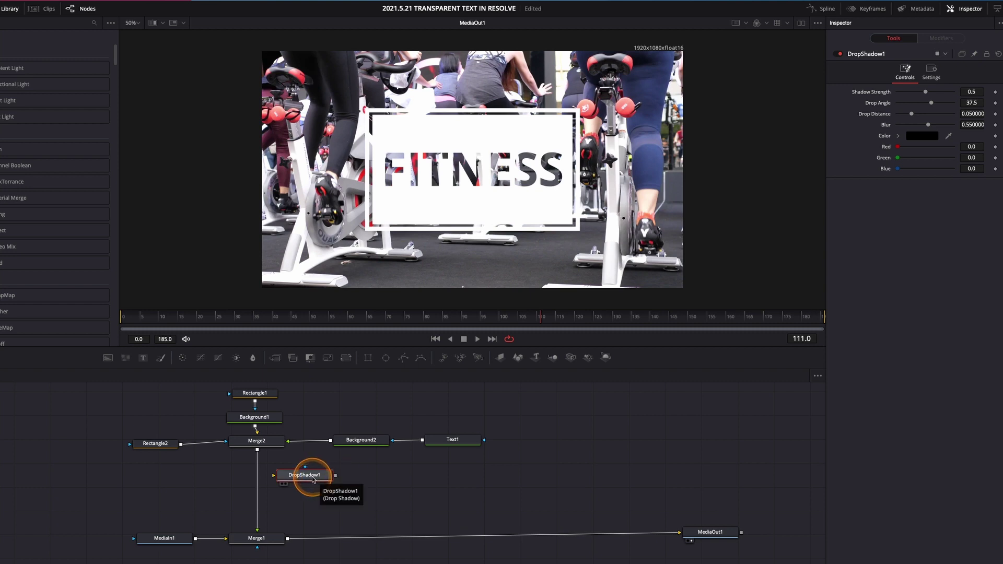
pyautogui.moveTo(313, 480); pyautogui.dragTo(256, 473)
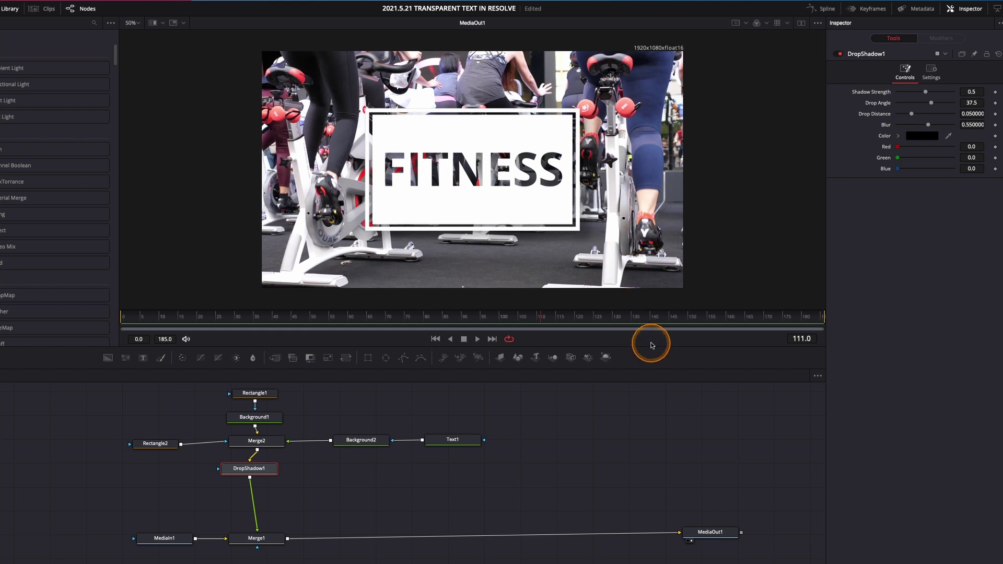
pyautogui.moveTo(928, 95); pyautogui.dragTo(940, 92)
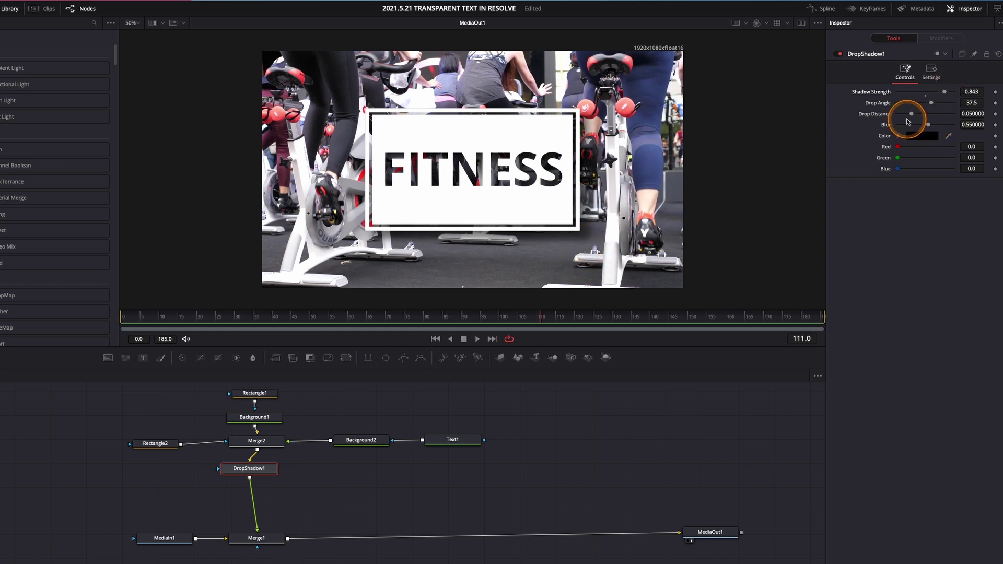
pyautogui.moveTo(911, 113); pyautogui.dragTo(903, 117)
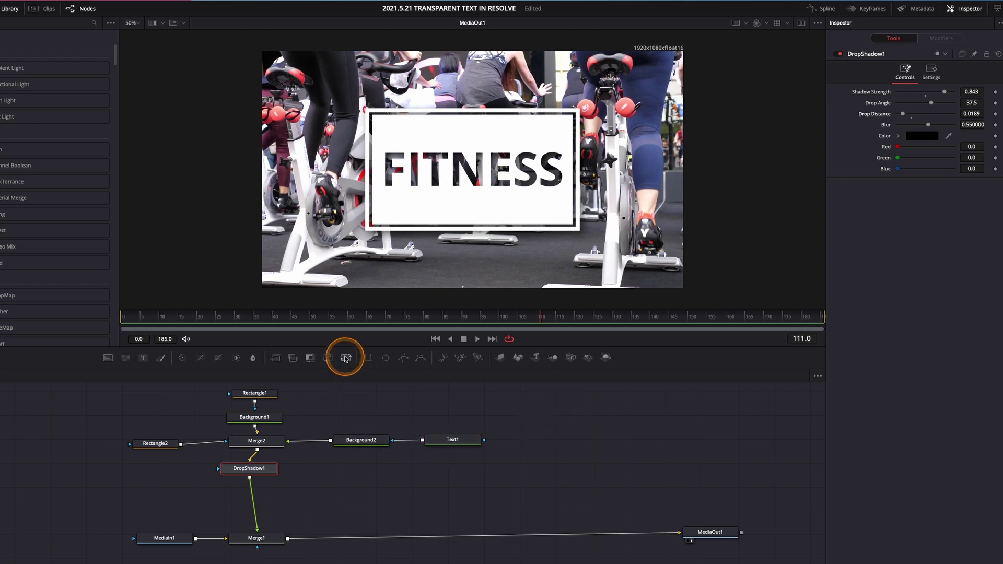
# Add Transform1 after DropShadow1, keyframing Center X 0.5 at frame 24 and -0.515 at frame 0.
pyautogui.moveTo(346, 358); pyautogui.dragTo(252, 499)
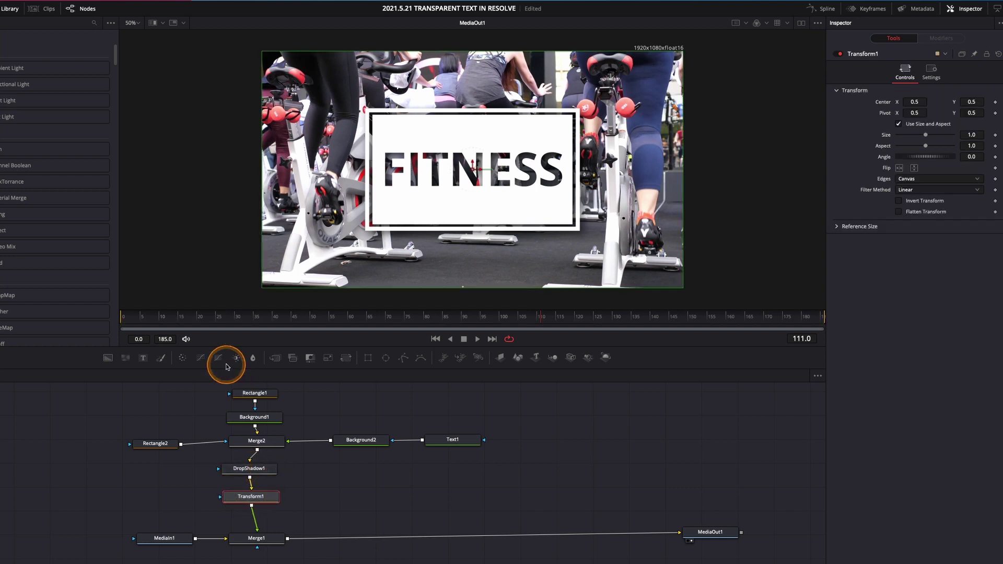
pyautogui.click(213, 320)
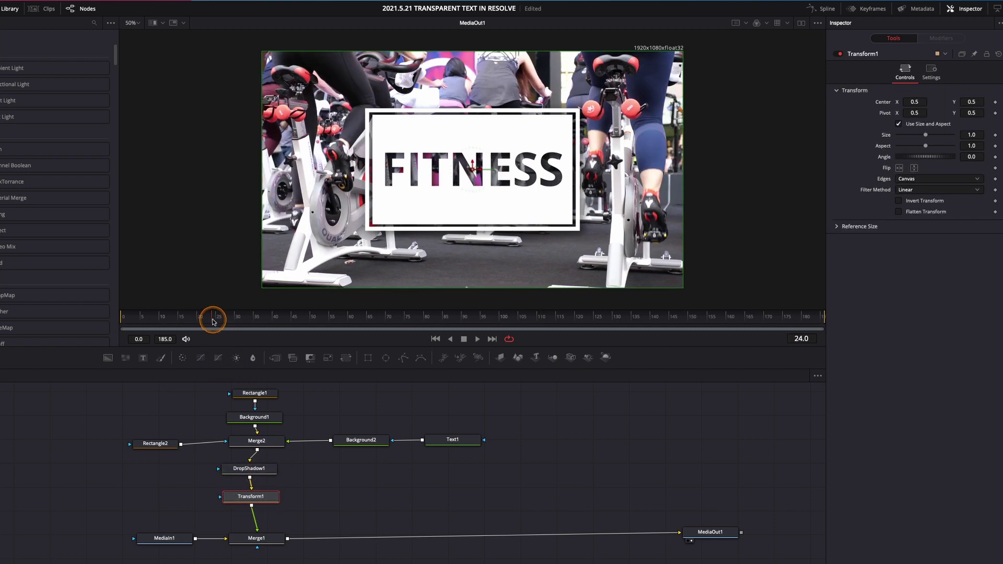
pyautogui.click(996, 104)
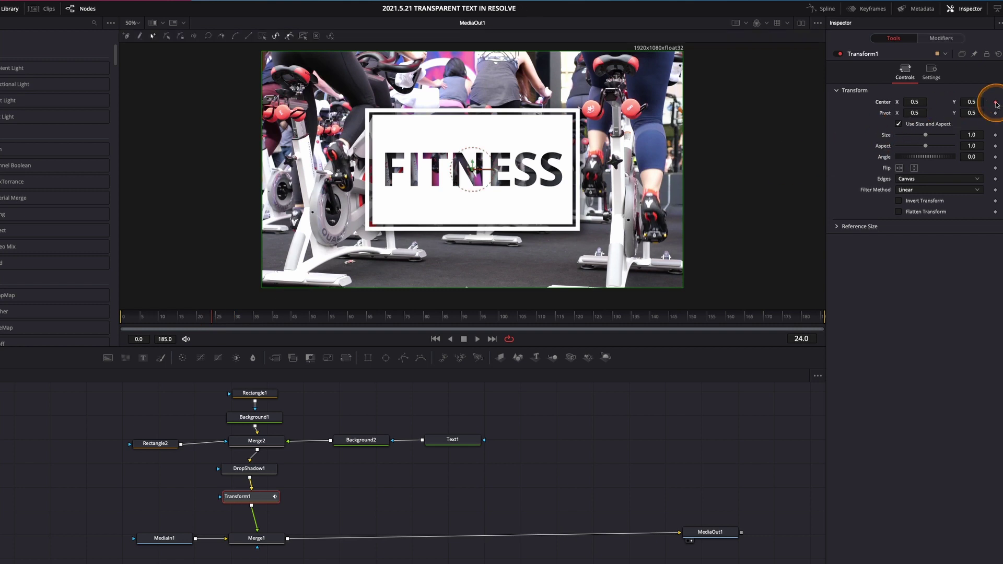
pyautogui.moveTo(218, 315); pyautogui.dragTo(105, 315)
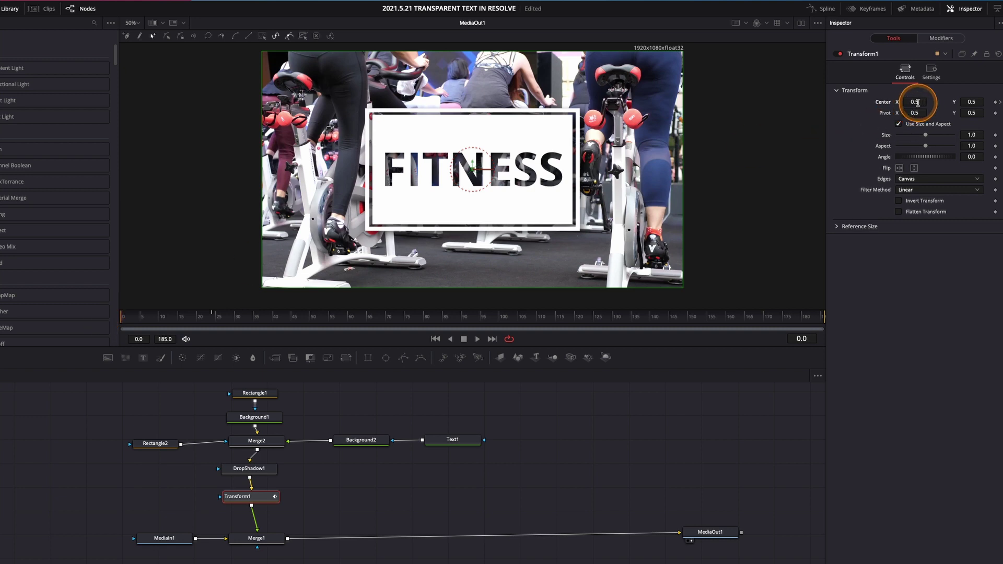
pyautogui.moveTo(914, 102)
pyautogui.mouseDown()
pyautogui.moveTo(891, 103)
pyautogui.moveTo(919, 105)
pyautogui.mouseUp()
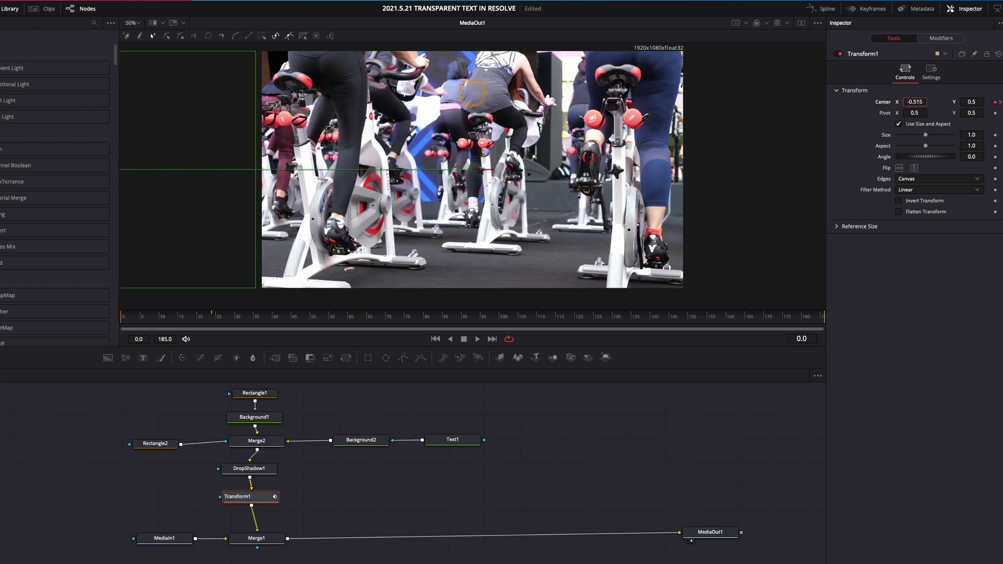
pyautogui.click(931, 79)
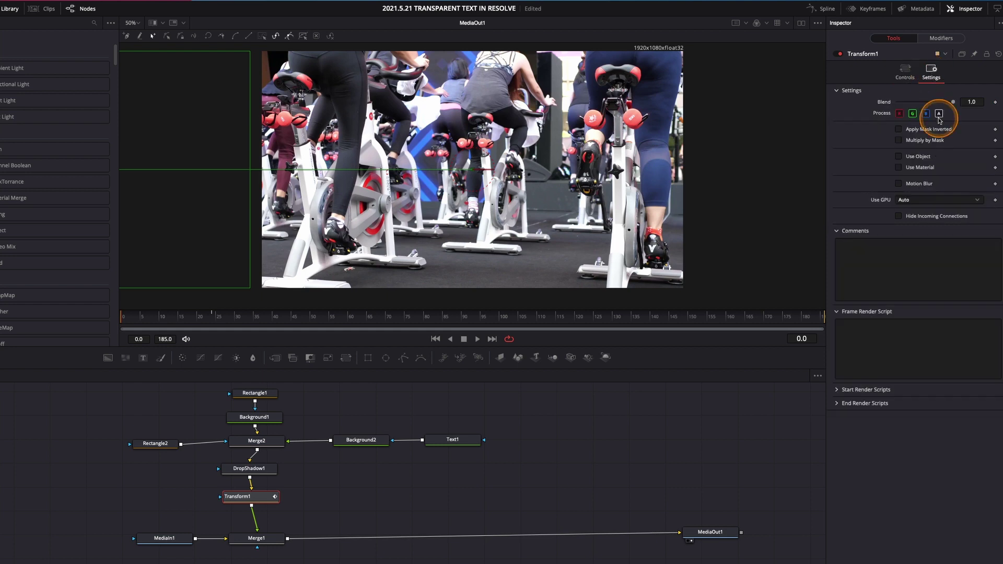
# Turn on Transform1 motion blur and smooth the slide-in keyframes into a long ease.
pyautogui.click(919, 184)
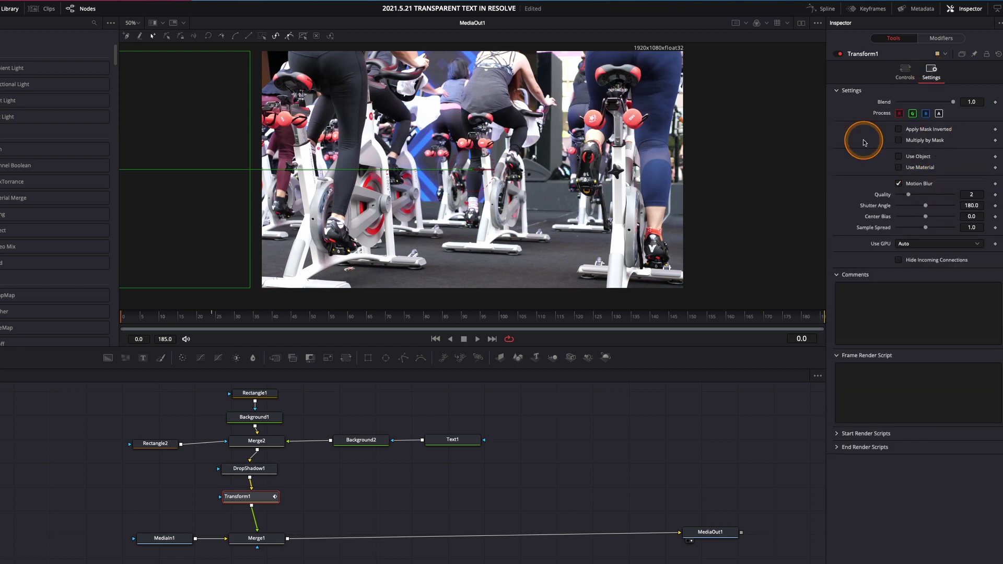
pyautogui.click(825, 11)
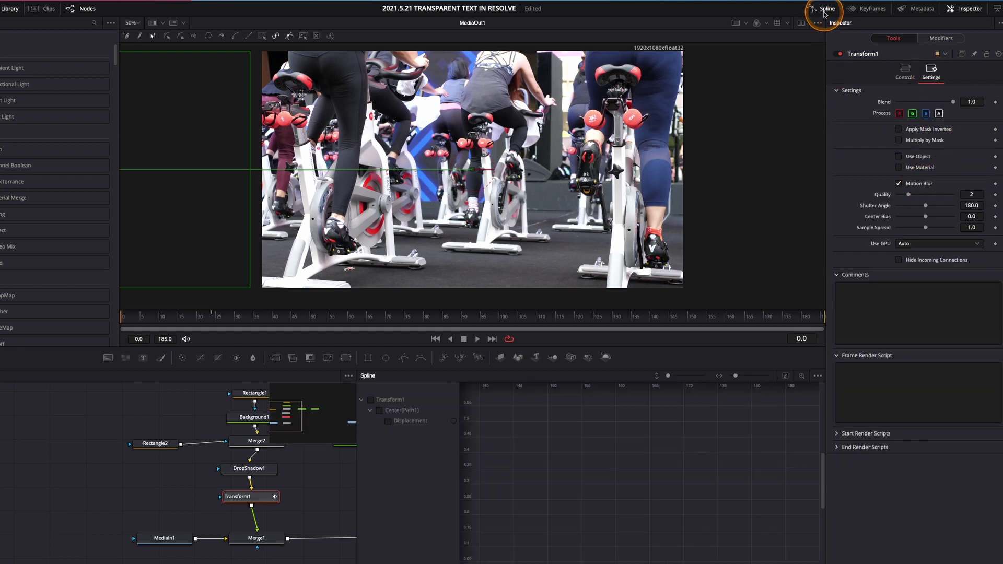
pyautogui.click(389, 401)
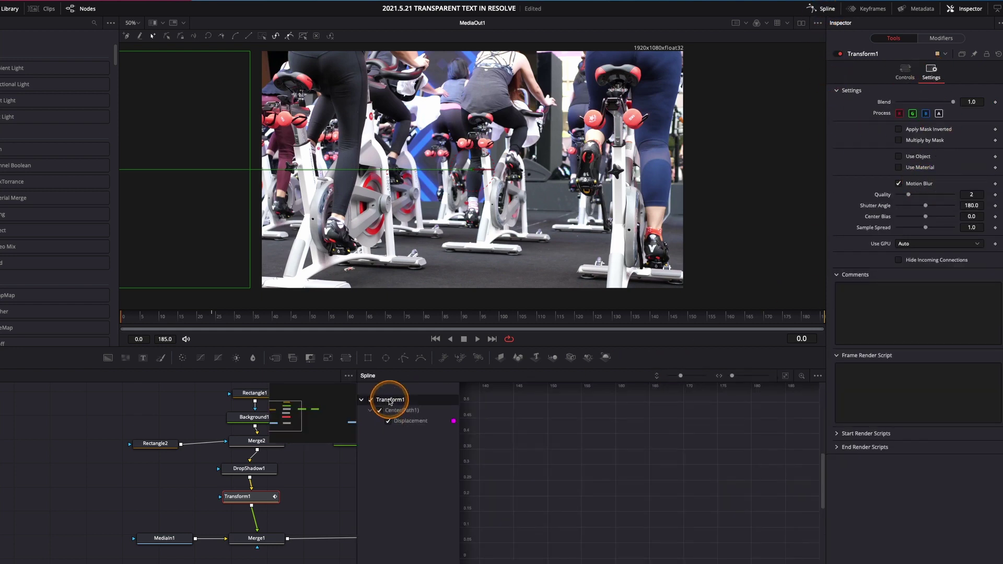
pyautogui.click(786, 376)
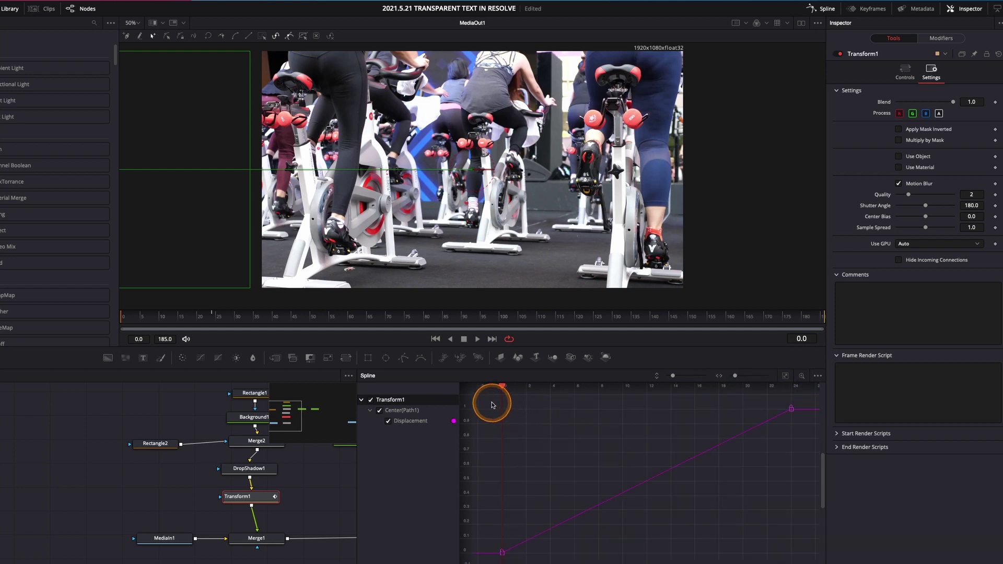
pyautogui.moveTo(485, 399); pyautogui.dragTo(644, 479)
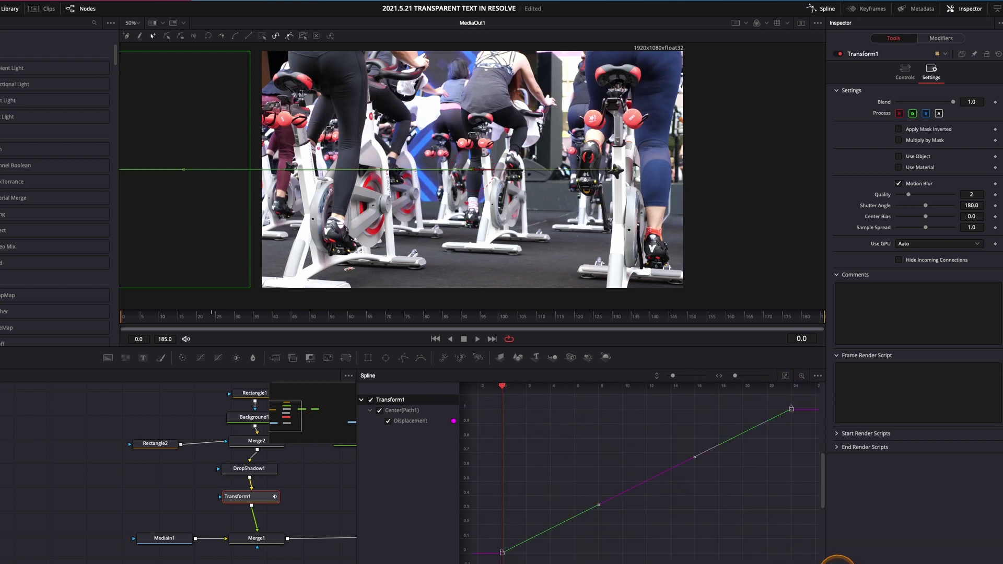
pyautogui.press('s')
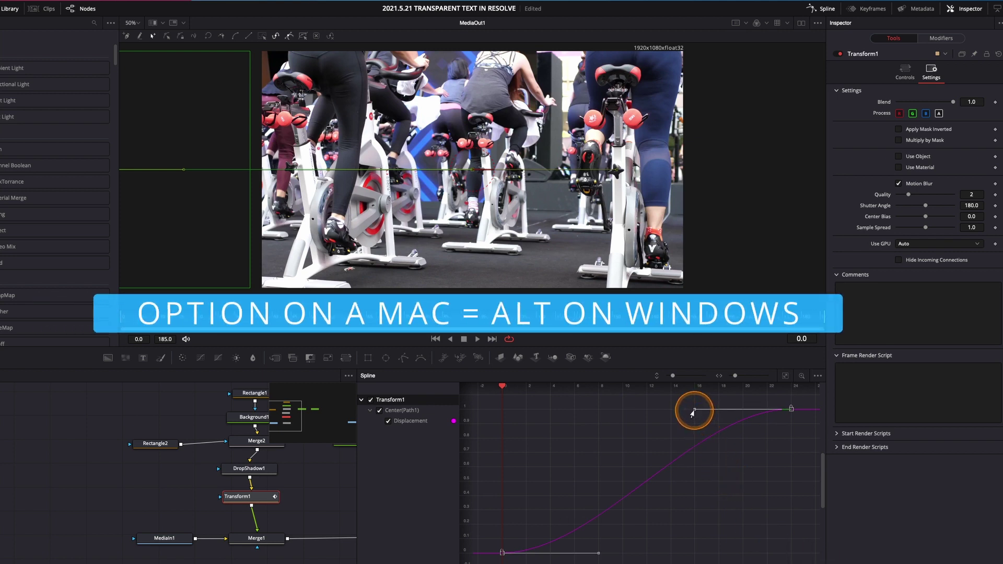
pyautogui.moveTo(693, 413); pyautogui.dragTo(521, 416)
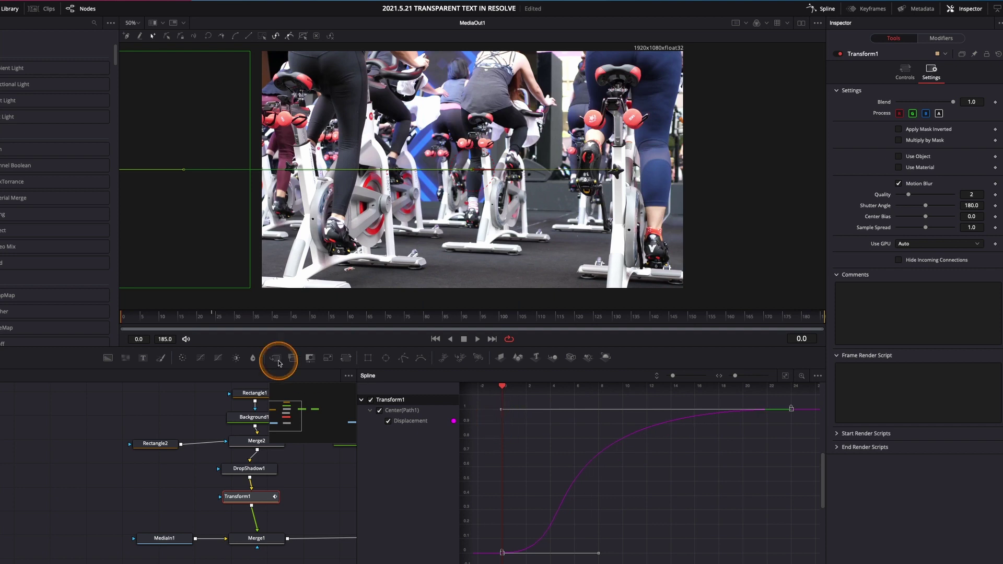
# Play back the eased slide-in from near the start to review it.
pyautogui.press('space')
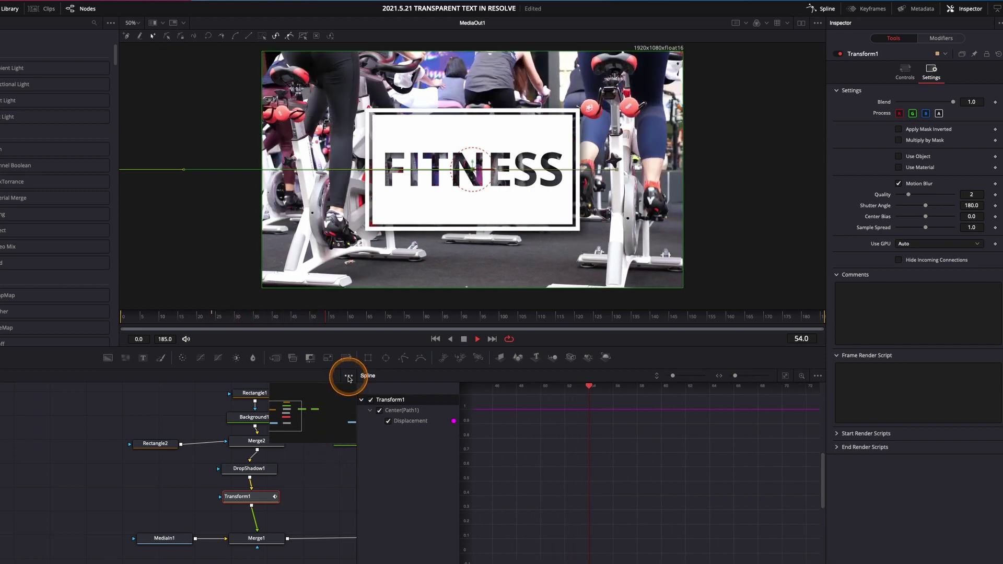
pyautogui.click(477, 338)
pyautogui.moveTo(463, 317); pyautogui.dragTo(168, 320)
pyautogui.press('space')
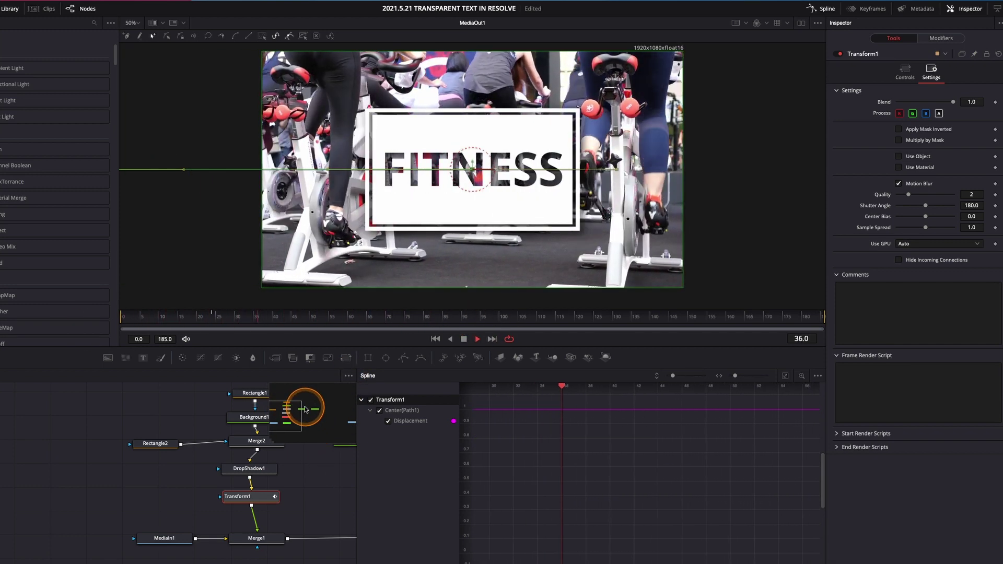
pyautogui.press('space')
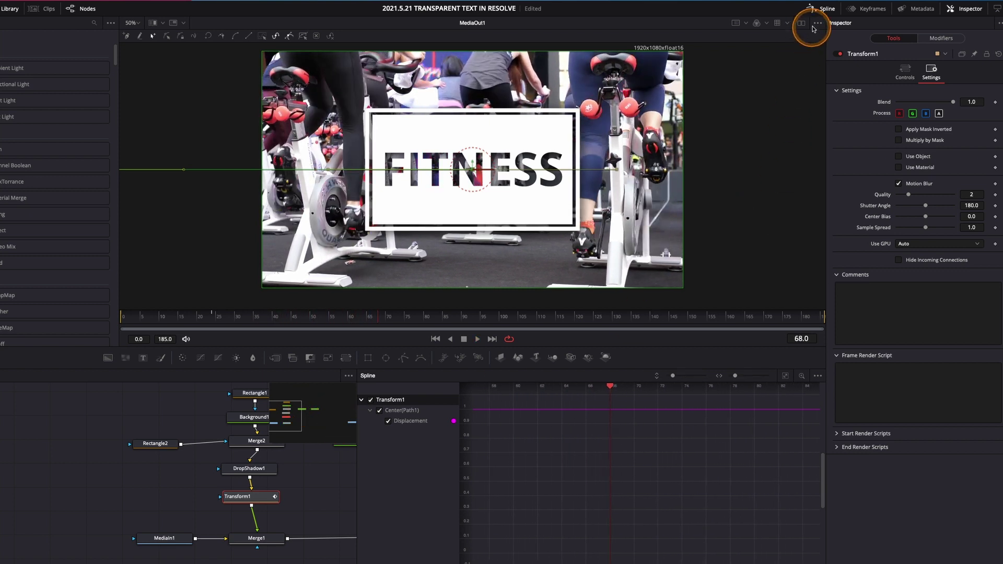
pyautogui.click(819, 9)
# At frame 185, set Transform1's Center X to about 1.546 so the box exits right.
pyautogui.click(793, 320)
pyautogui.moveTo(793, 321); pyautogui.dragTo(841, 322)
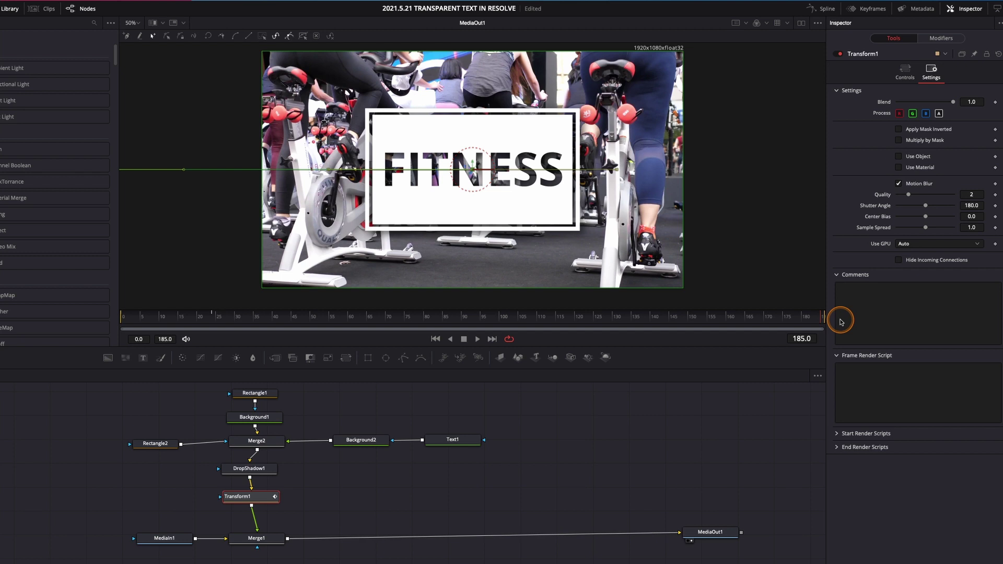
pyautogui.moveTo(841, 321); pyautogui.dragTo(734, 322)
pyautogui.click(905, 72)
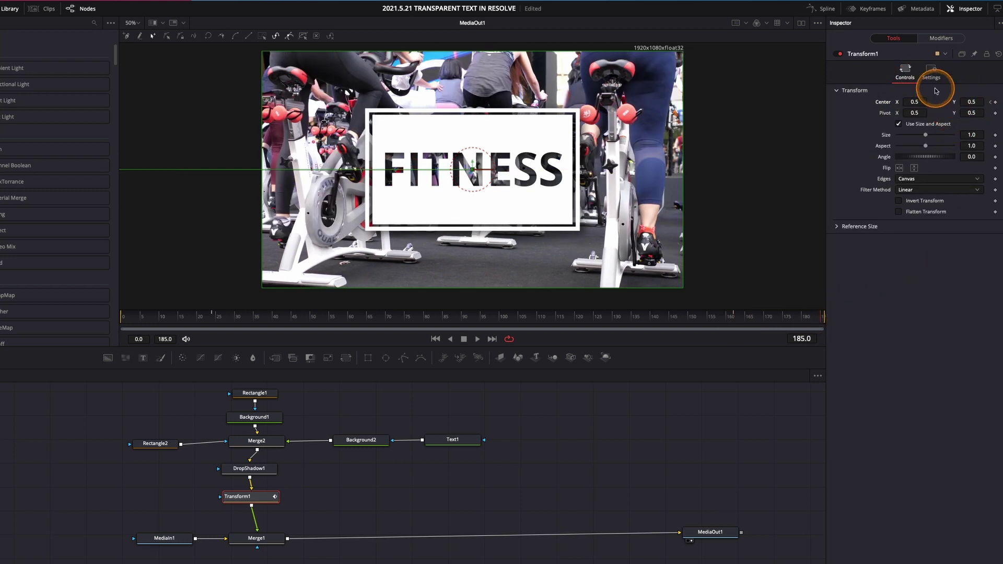
pyautogui.moveTo(915, 101); pyautogui.dragTo(836, 115)
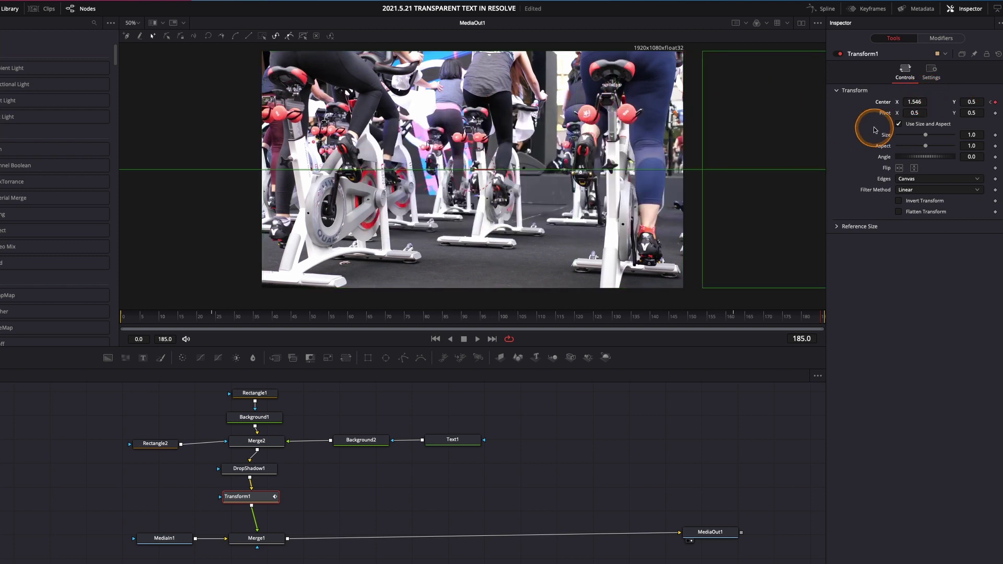
pyautogui.click(931, 72)
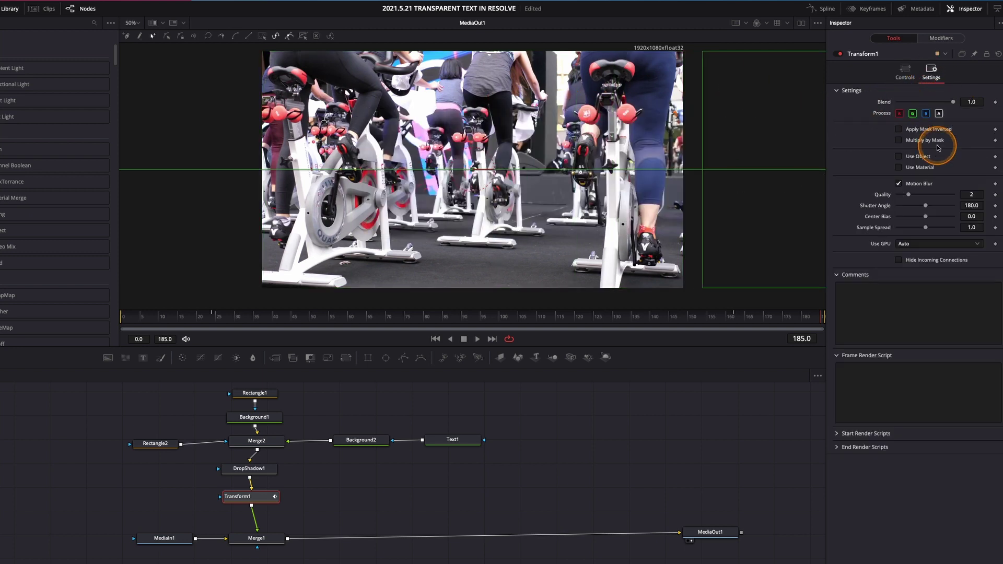
# Smooth the slide-out keyframes and lengthen the ease before the final key.
pyautogui.click(822, 9)
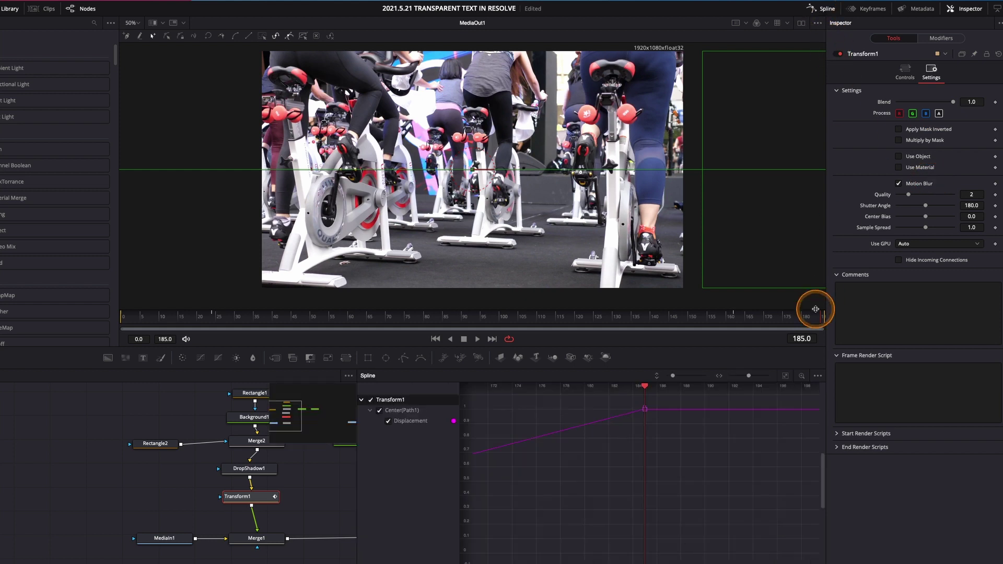
pyautogui.click(787, 379)
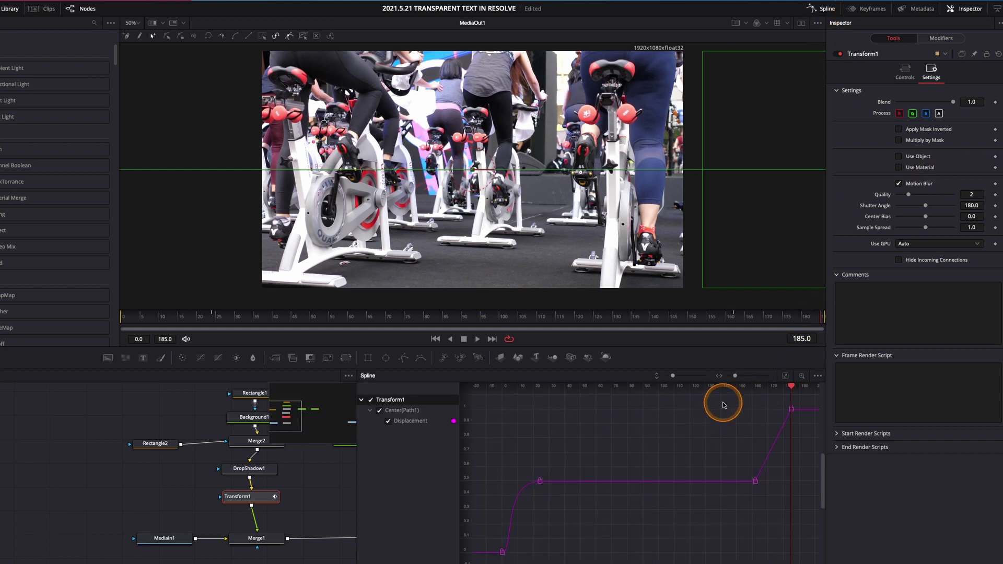
pyautogui.moveTo(726, 399); pyautogui.dragTo(817, 500)
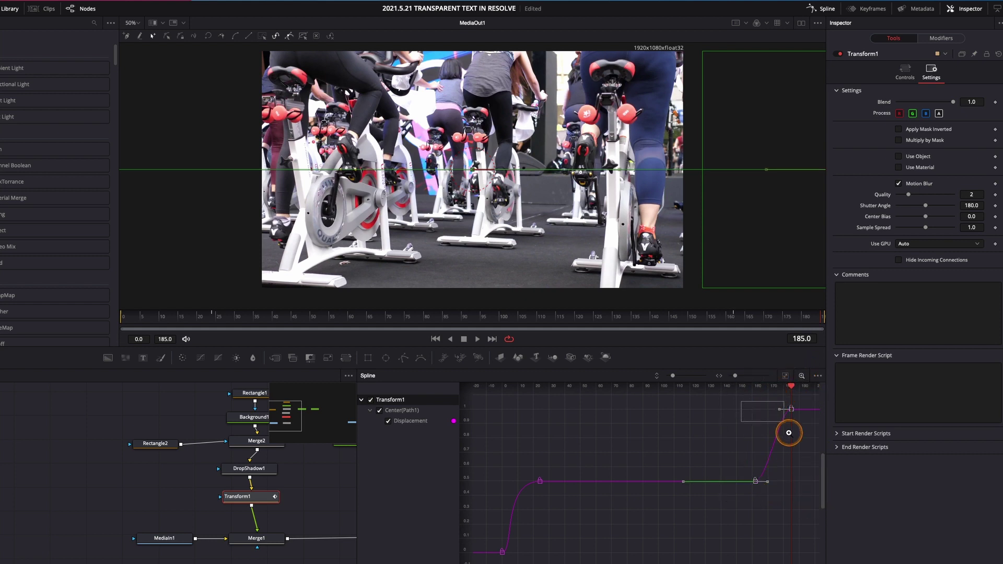
pyautogui.moveTo(802, 467); pyautogui.dragTo(809, 502)
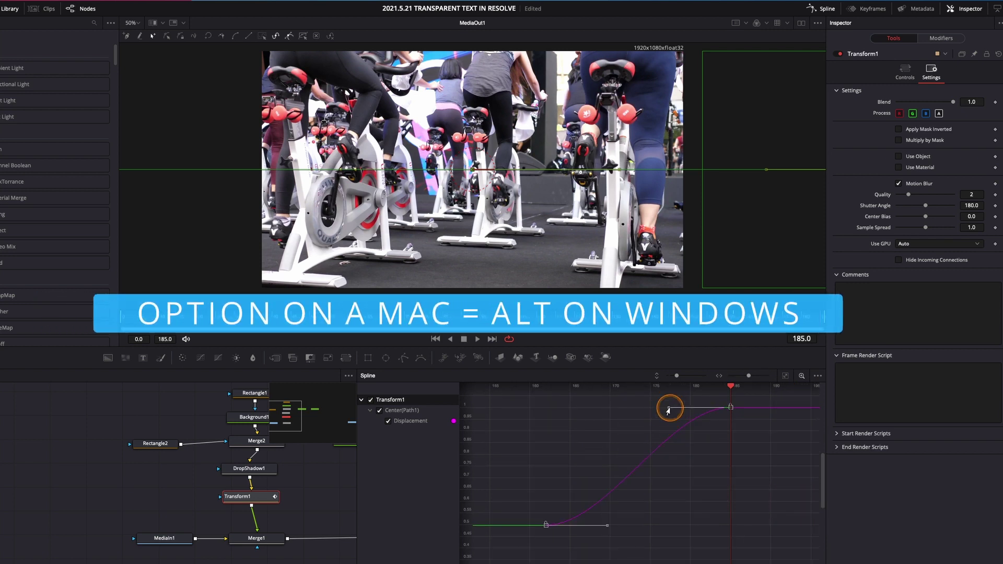
pyautogui.moveTo(581, 417); pyautogui.dragTo(546, 425)
# Play the full in-and-out animation from frame 0.
pyautogui.click(819, 8)
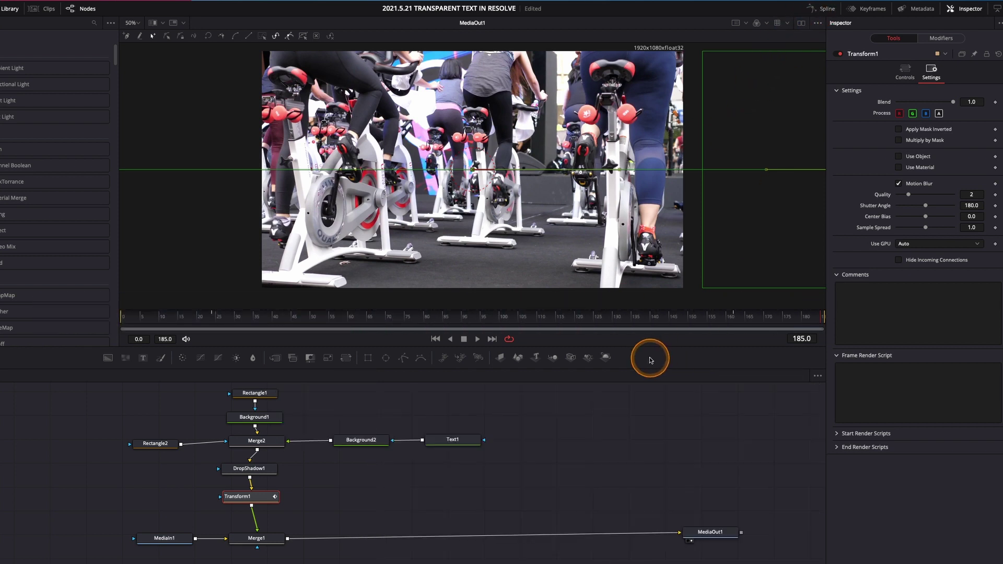
pyautogui.moveTo(631, 320); pyautogui.dragTo(86, 335)
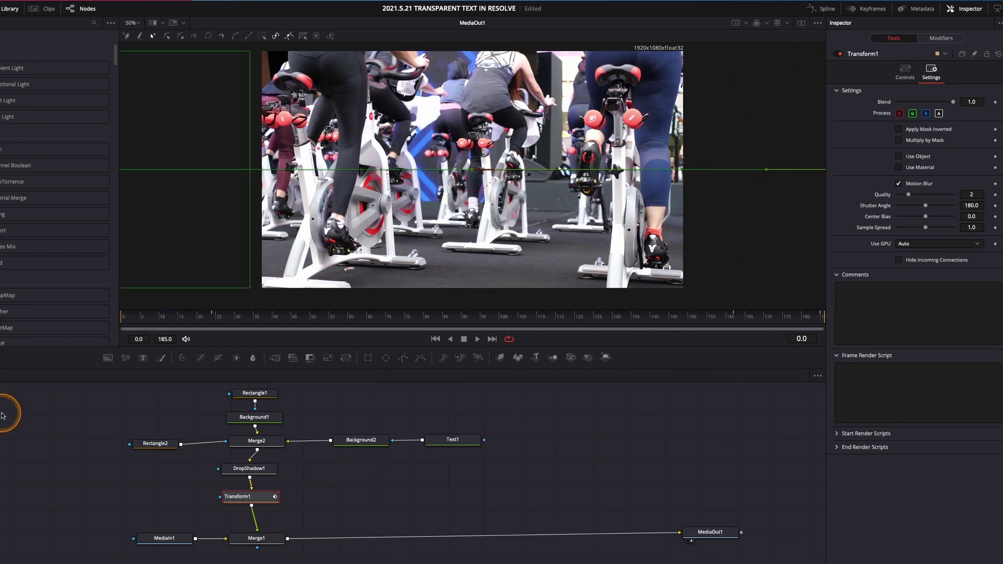
pyautogui.press('space')
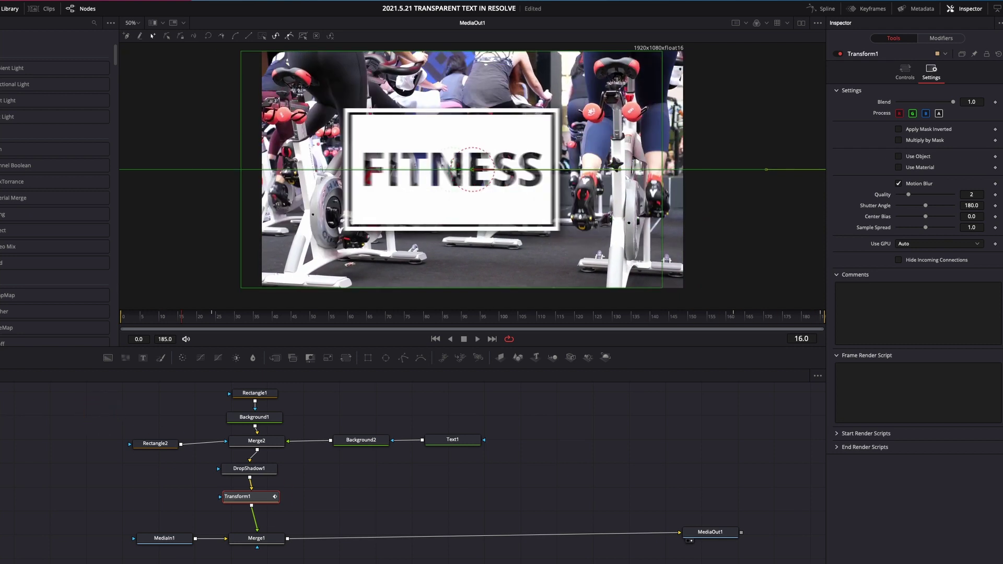
# On the Edit page, loop-play Fusion Clip 1 to review the FITNESS title over the footage.
pyautogui.click(467, 546)
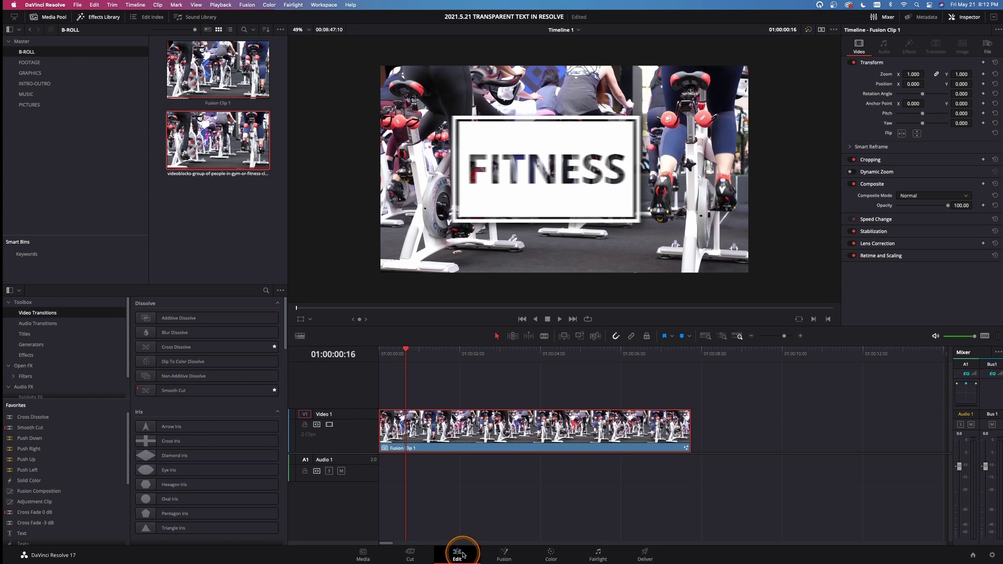
pyautogui.click(588, 319)
pyautogui.click(531, 471)
pyautogui.press('space')
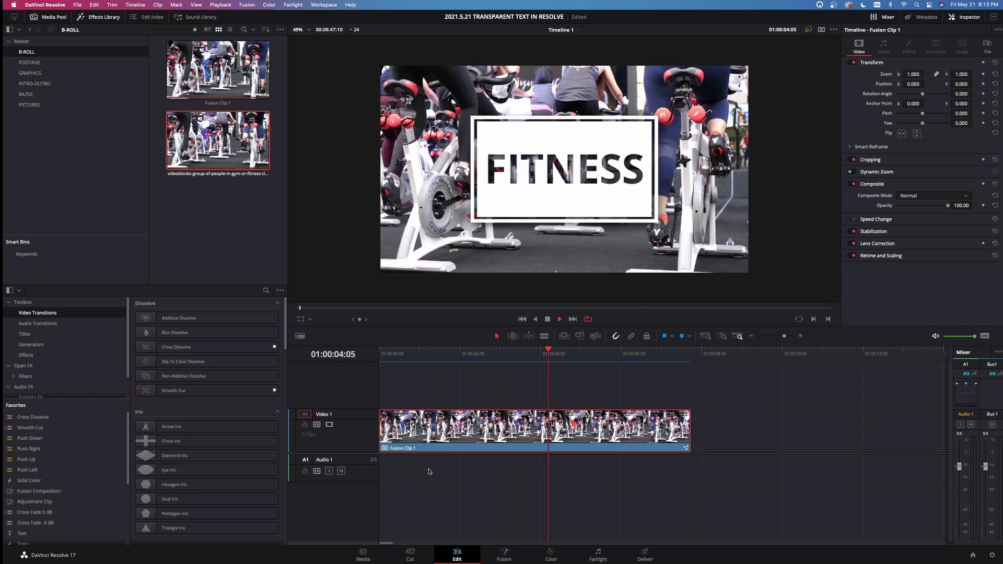
pyautogui.click(429, 472)
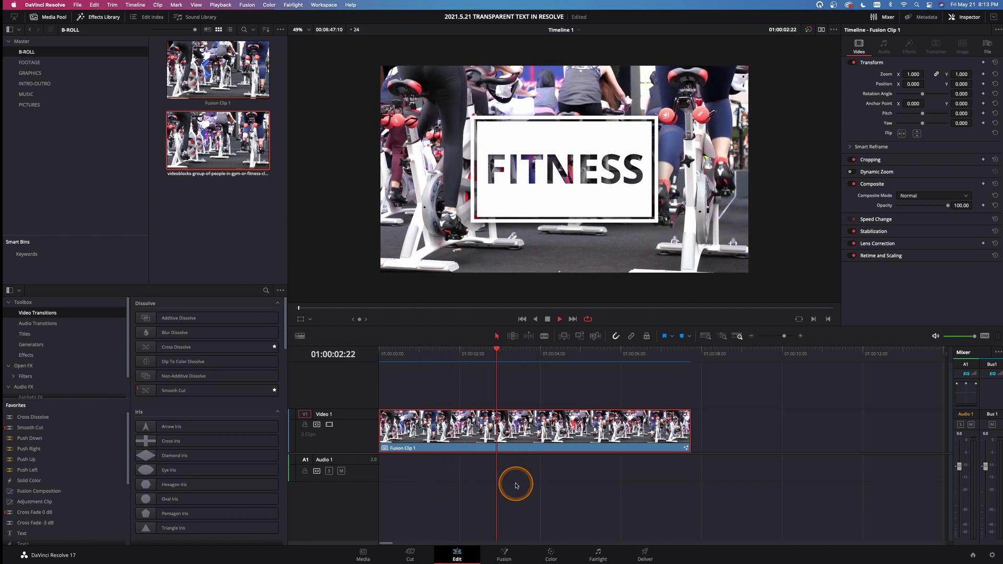